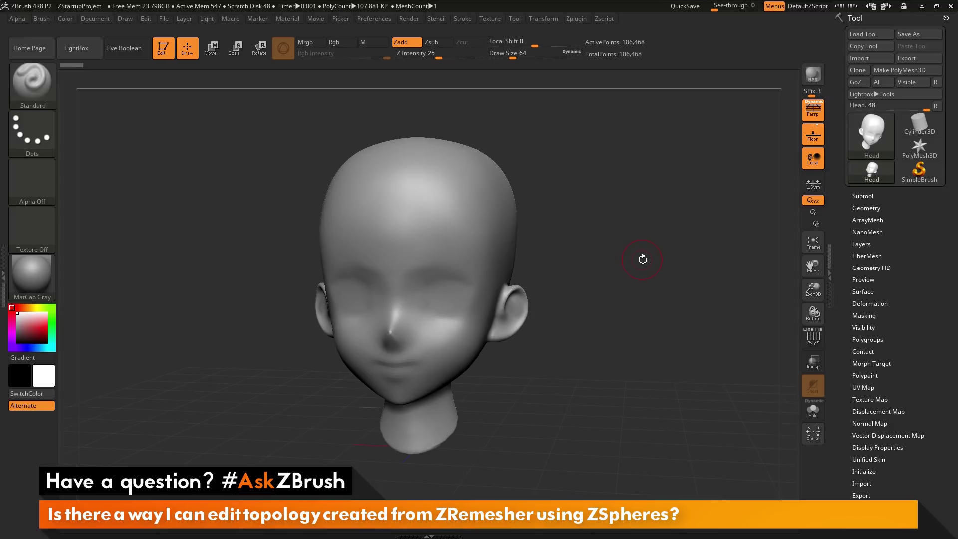
- Inspect the head sculpt from several angles and check its existing polygon wireframe
drag(630, 263, 642, 320)
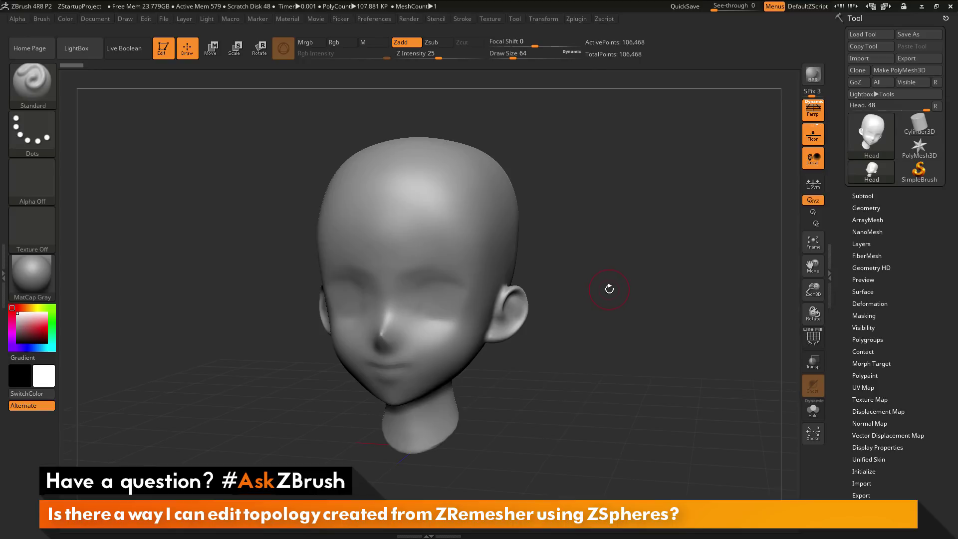
drag(609, 282, 641, 343)
click(813, 339)
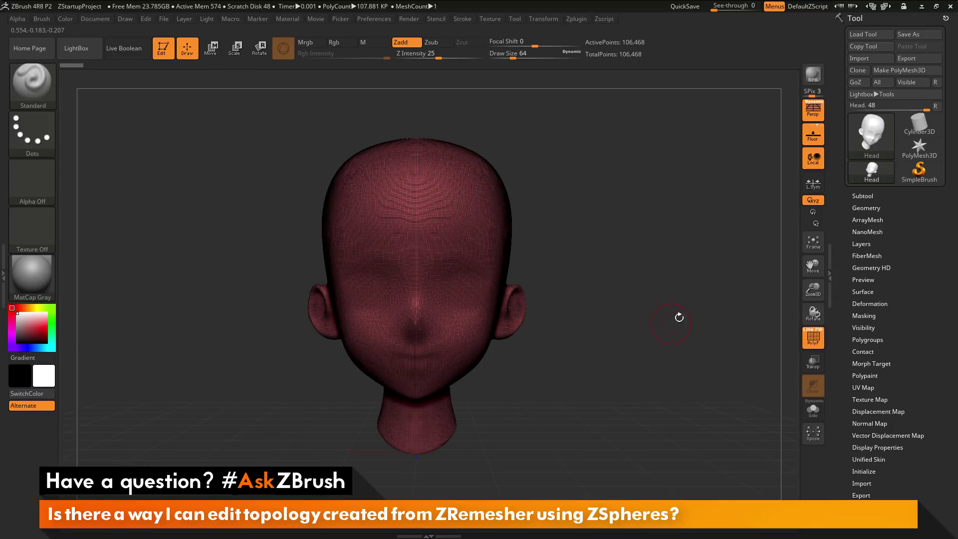
click(811, 344)
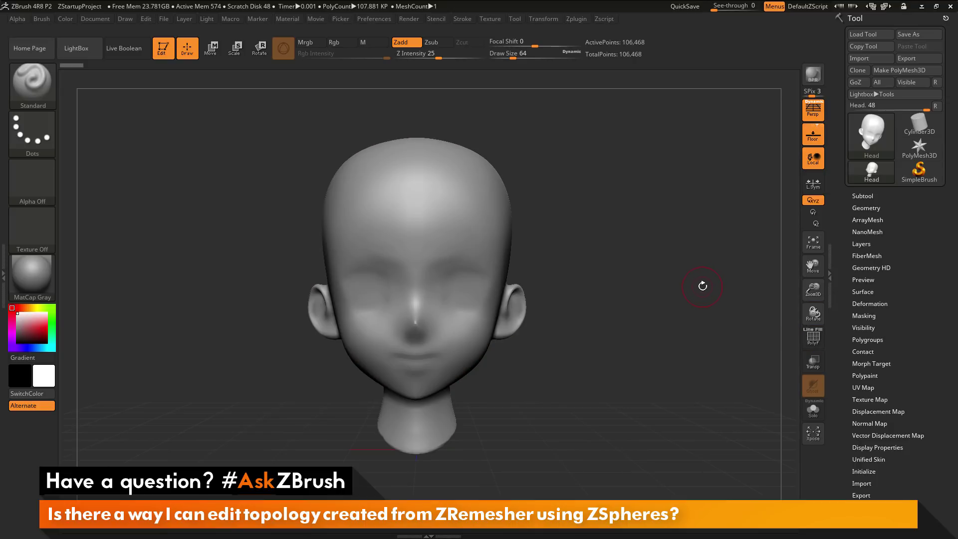
- Duplicate the Head subtool, keep the copy selected and hide the original head
click(863, 196)
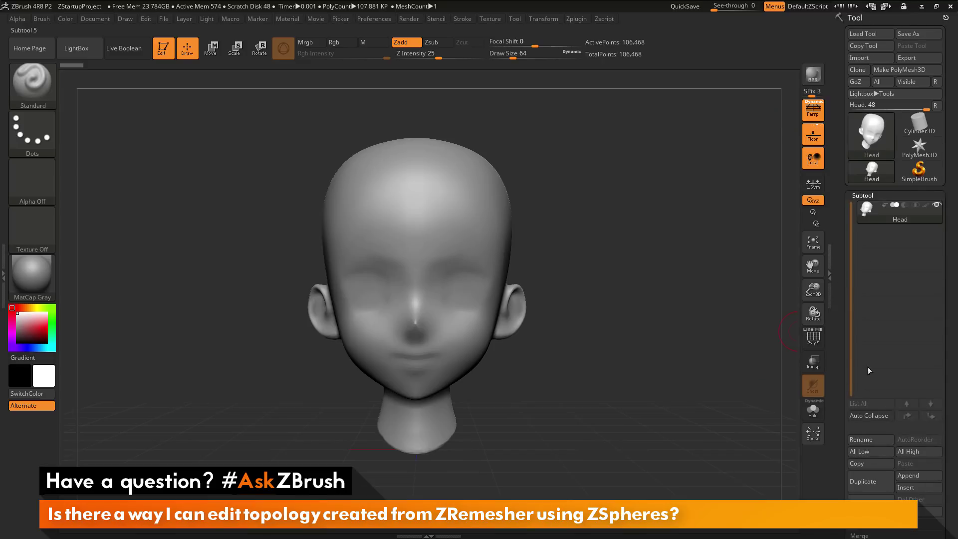
click(876, 482)
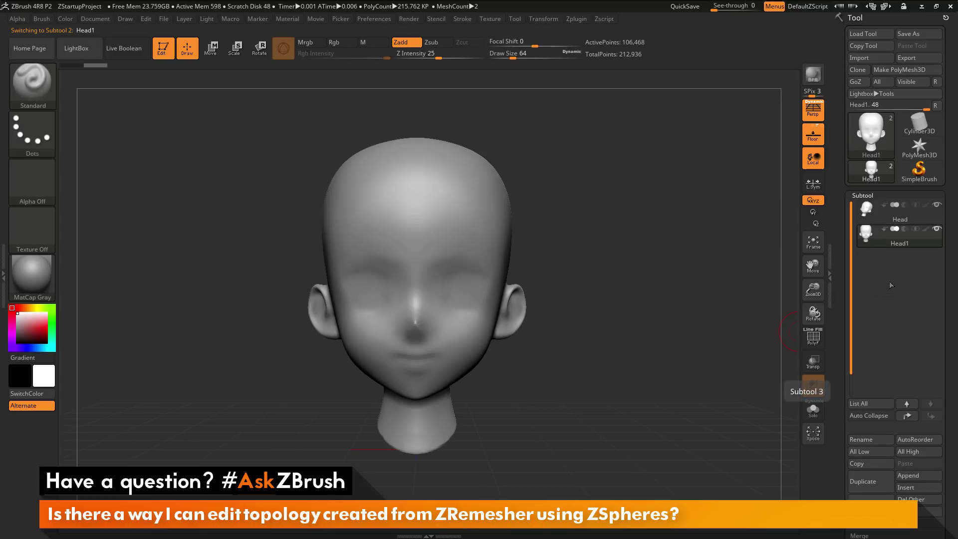
mouse_move(913, 243)
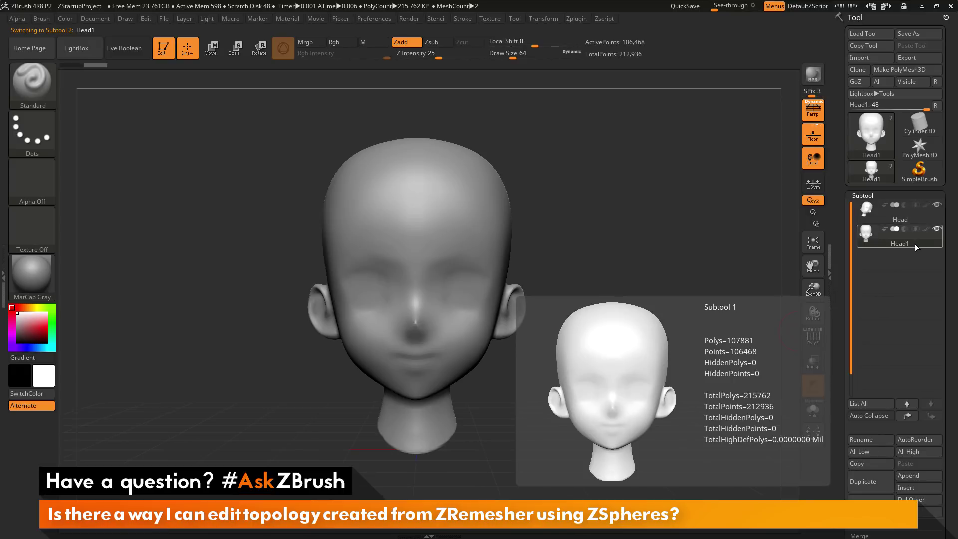
key(shift)
shift+click(938, 230)
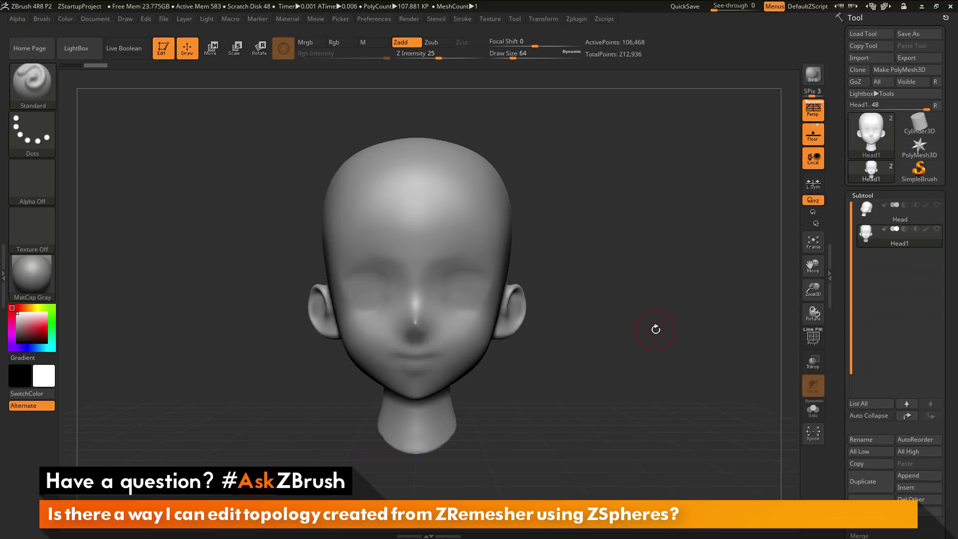
- Remesh the duplicated head with ZRemesher at a target polygons count of 1
drag(631, 298, 628, 327)
drag(840, 356, 842, 248)
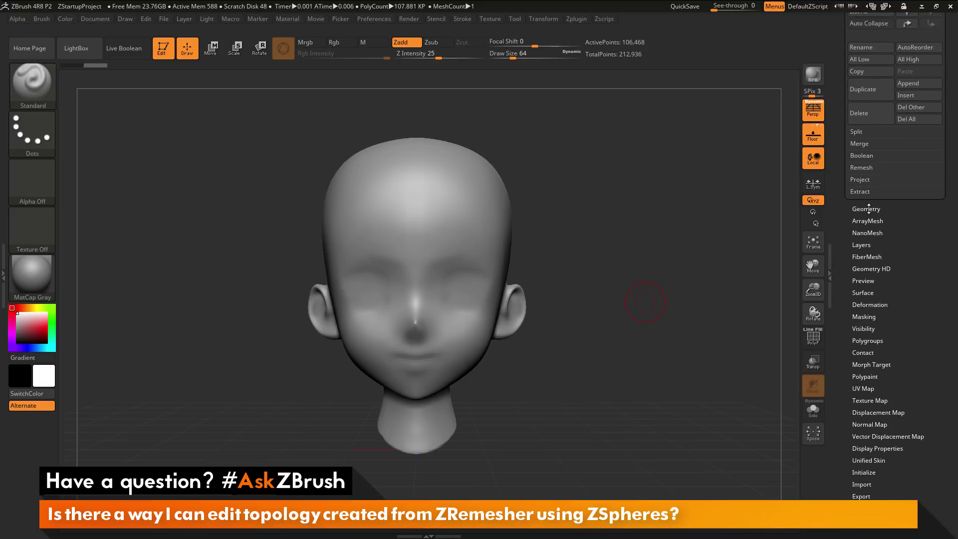
click(868, 208)
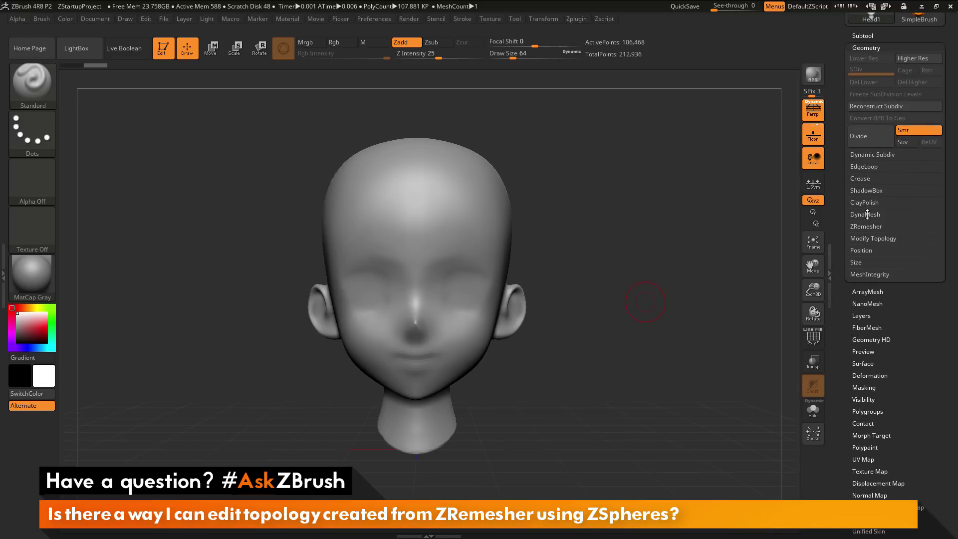
click(863, 226)
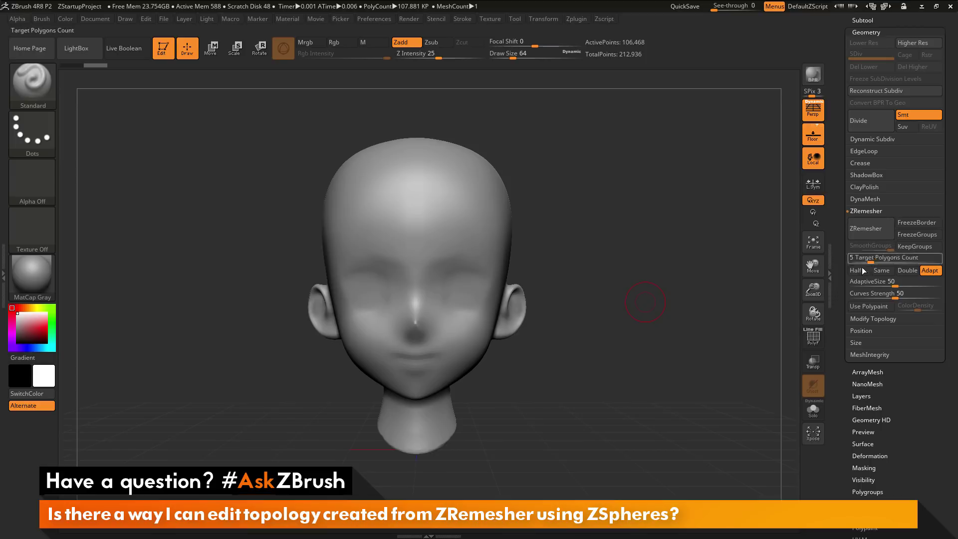
click(867, 260)
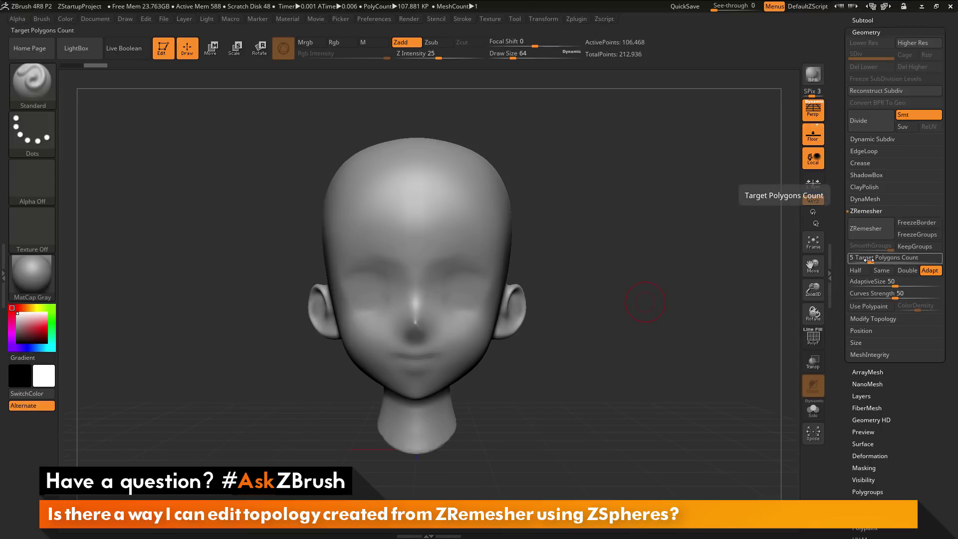
text(1)
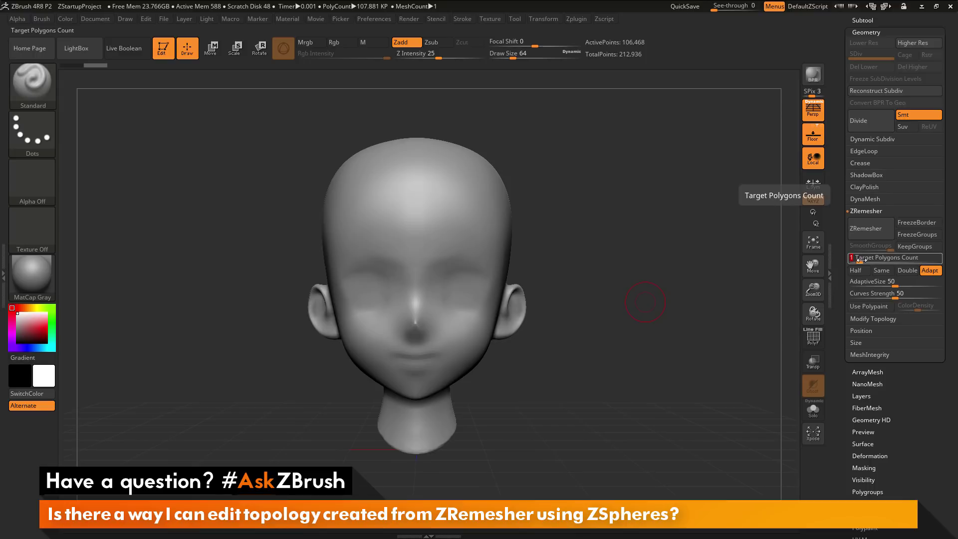
click(872, 233)
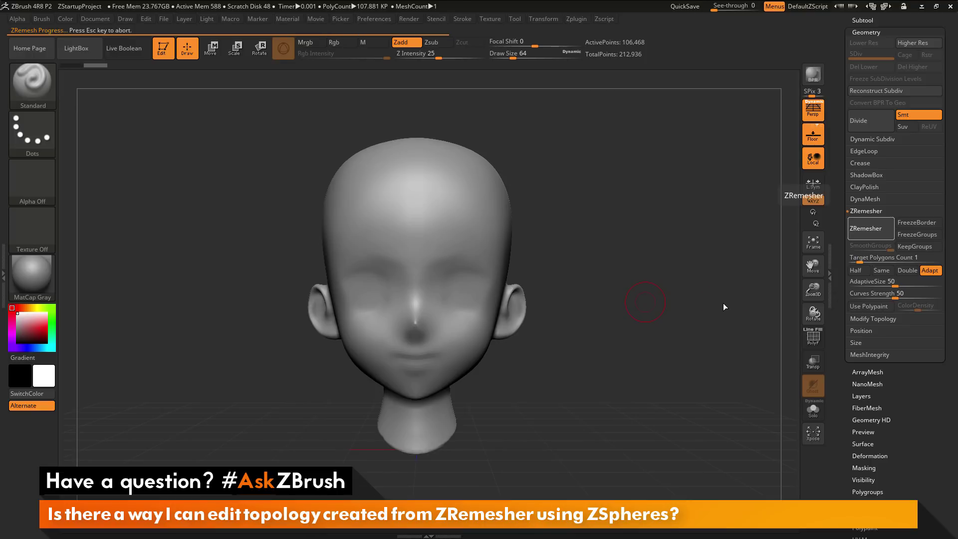
- Display the polyframe on the remeshed head and frame it to inspect the new topology
click(815, 343)
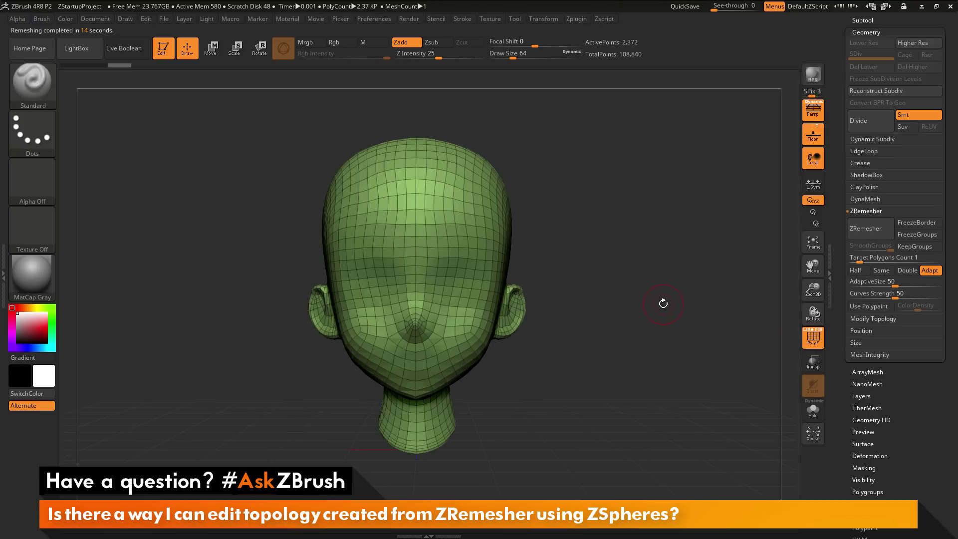
key(f)
mouse_move(680, 324)
mouse_down()
mouse_move(653, 322)
mouse_move(668, 332)
mouse_up()
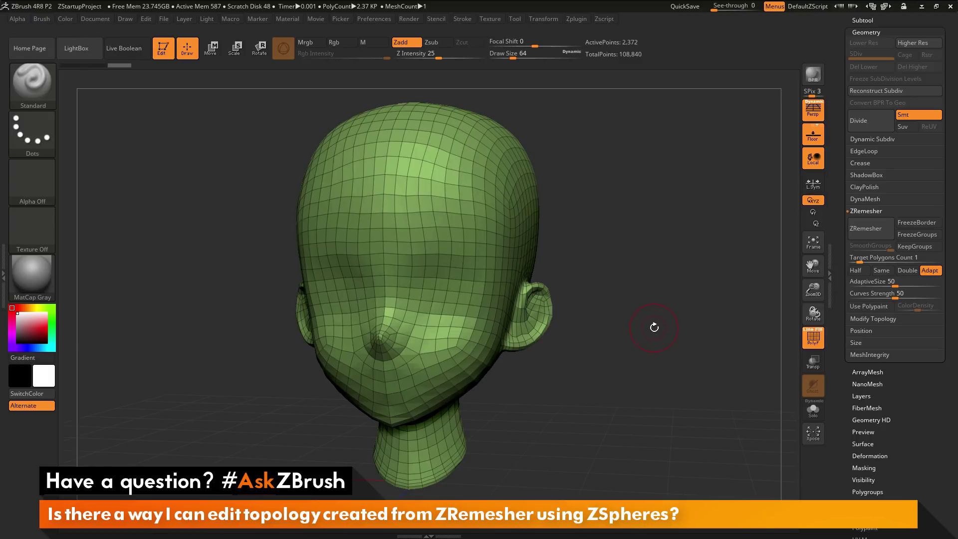
- Run ZRemesher on the duplicated head again with the Half option enabled
click(858, 271)
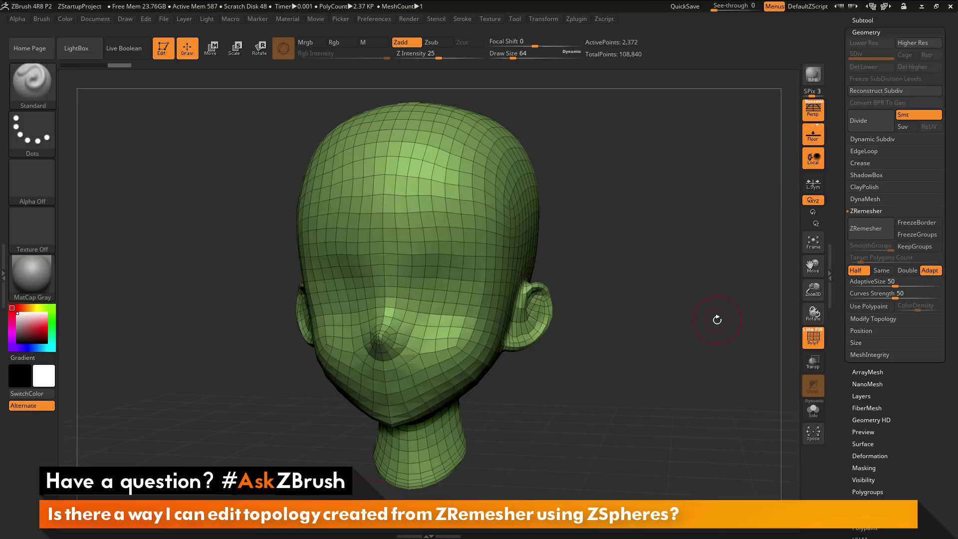
click(871, 232)
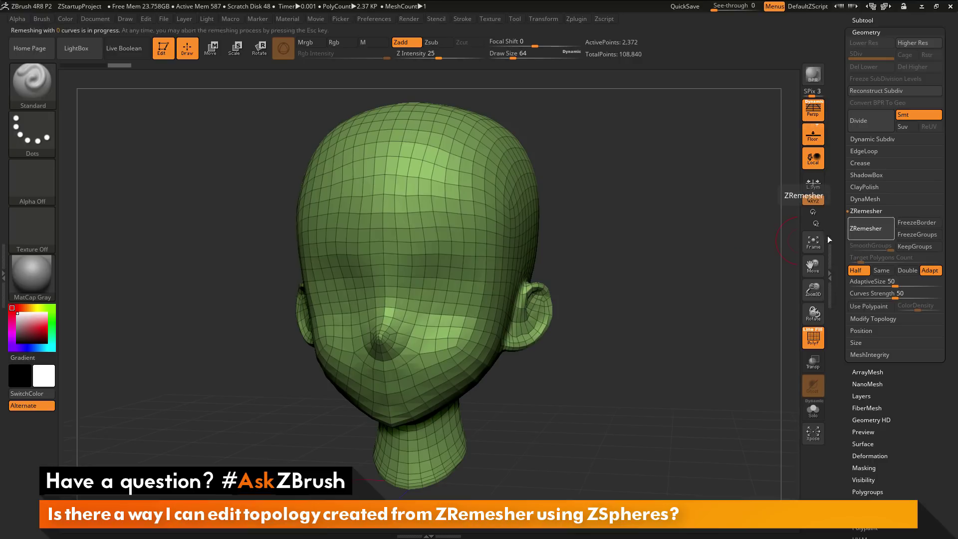
mouse_move(703, 318)
mouse_down()
mouse_move(607, 221)
mouse_move(618, 284)
mouse_move(675, 299)
mouse_move(684, 289)
mouse_up()
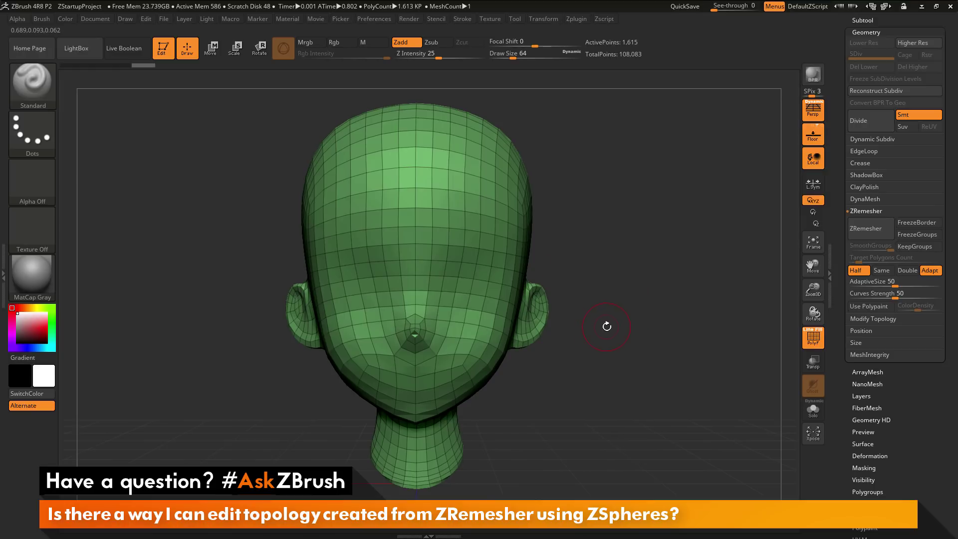
- Clone the tool of the remeshed head so it is available as a separate tool
drag(840, 159, 841, 250)
click(879, 193)
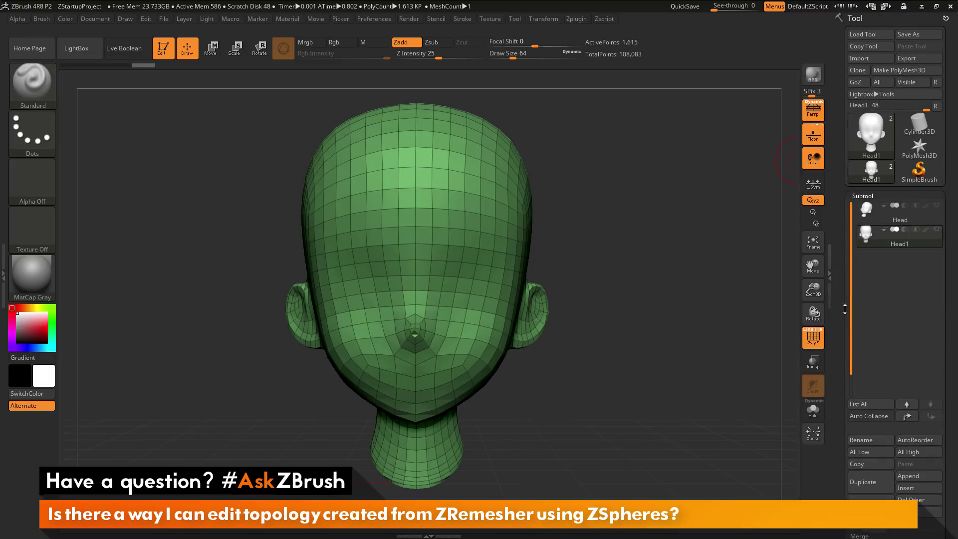
drag(706, 324, 697, 349)
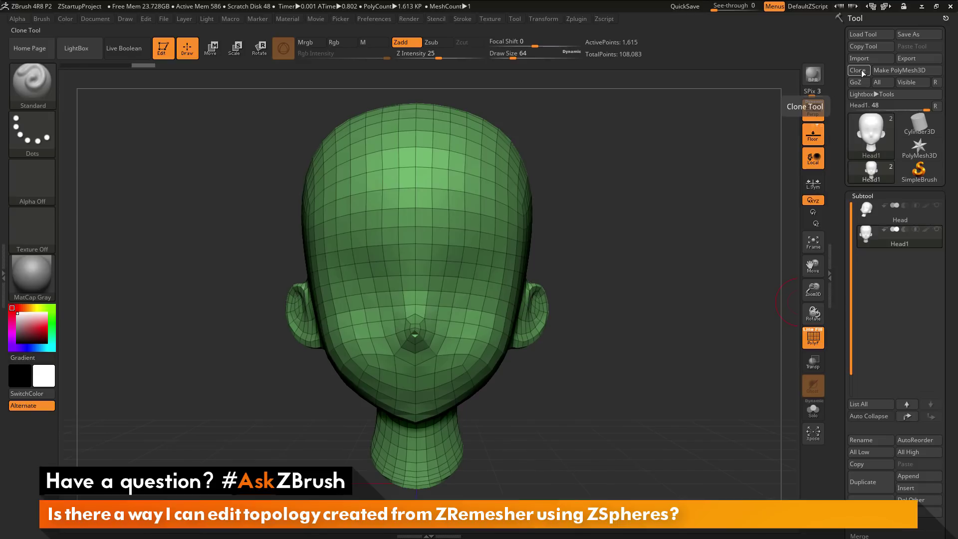
click(861, 70)
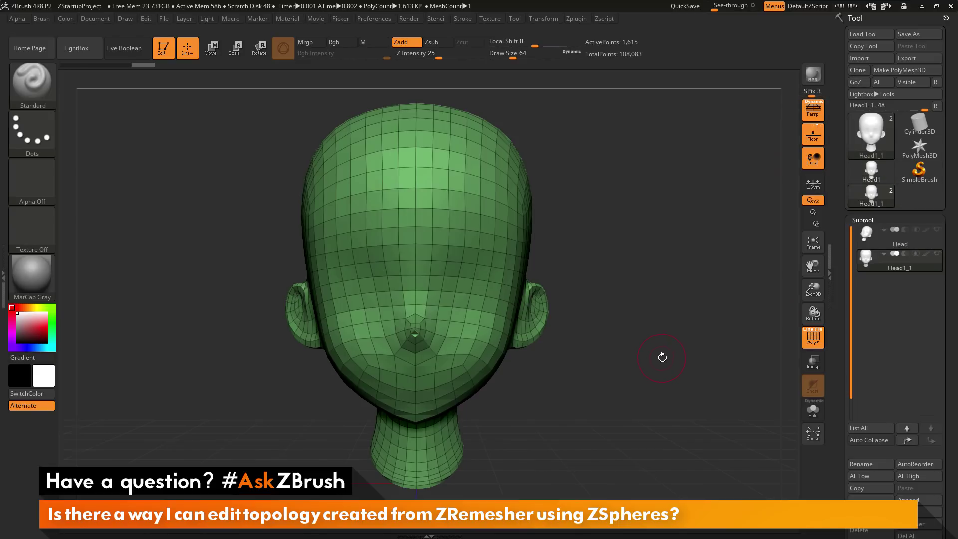
mouse_move(873, 179)
mouse_move(891, 258)
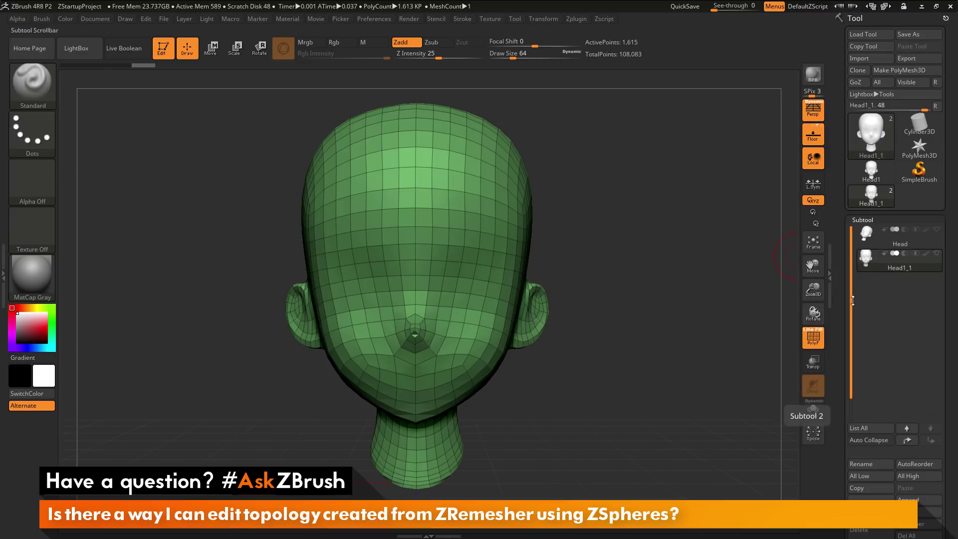
- Append a ZSphere as a new subtool and make it the active subtool
drag(843, 312, 843, 250)
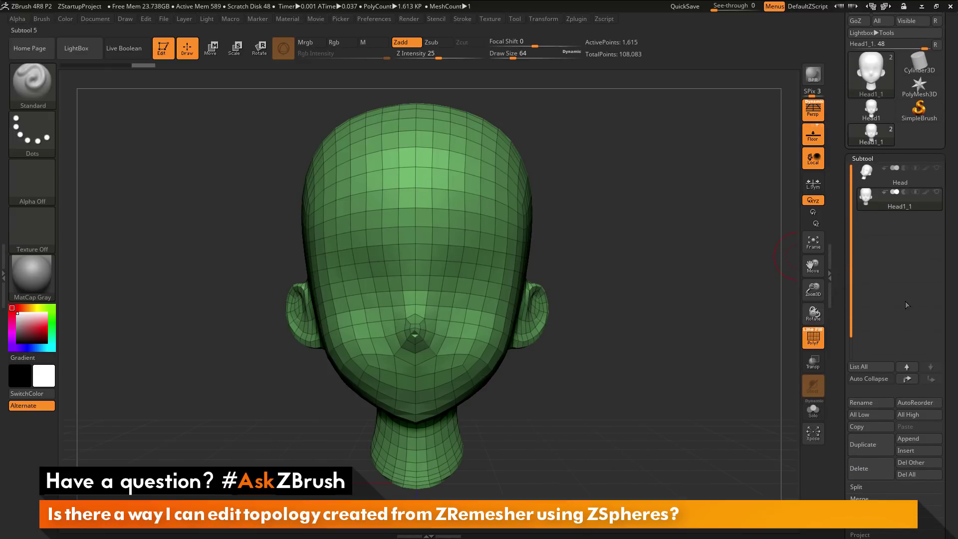
click(915, 439)
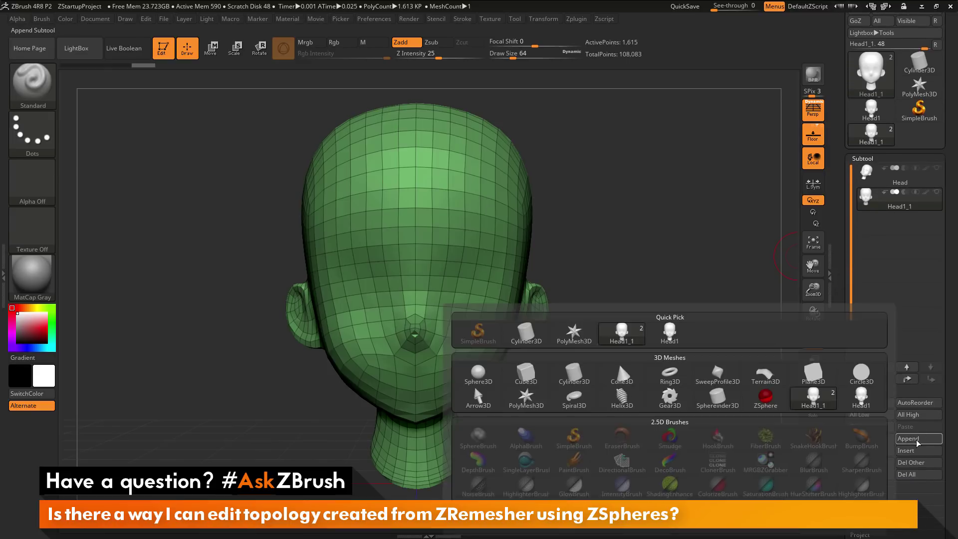
mouse_move(767, 399)
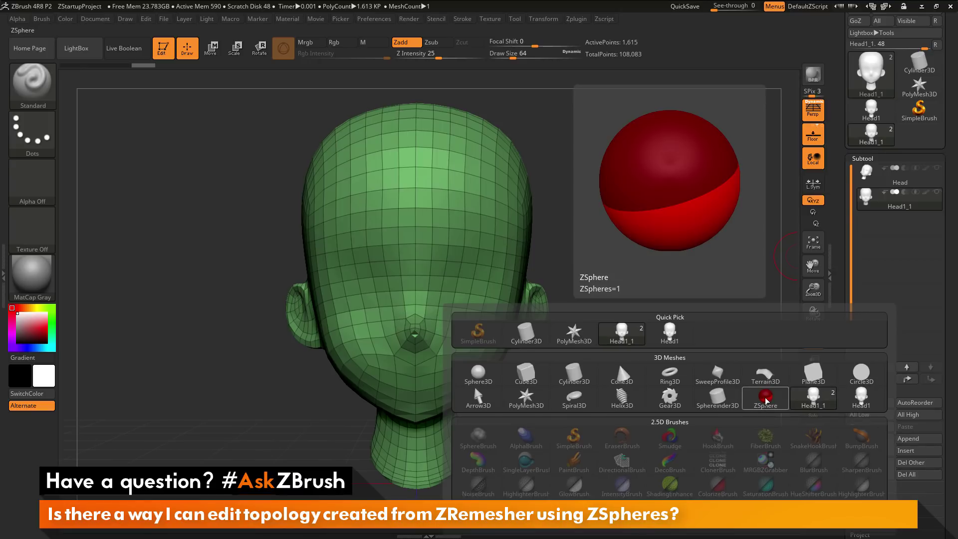
click(765, 400)
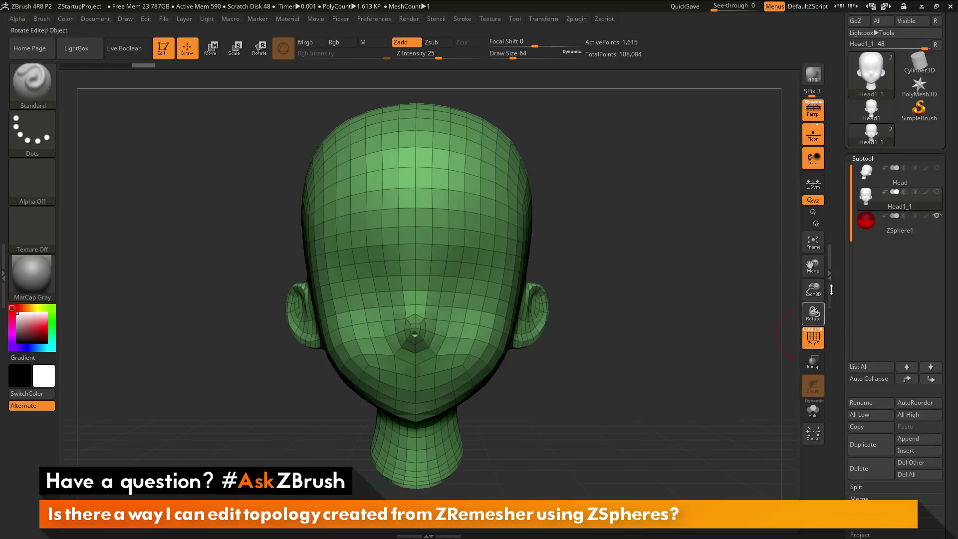
mouse_move(911, 231)
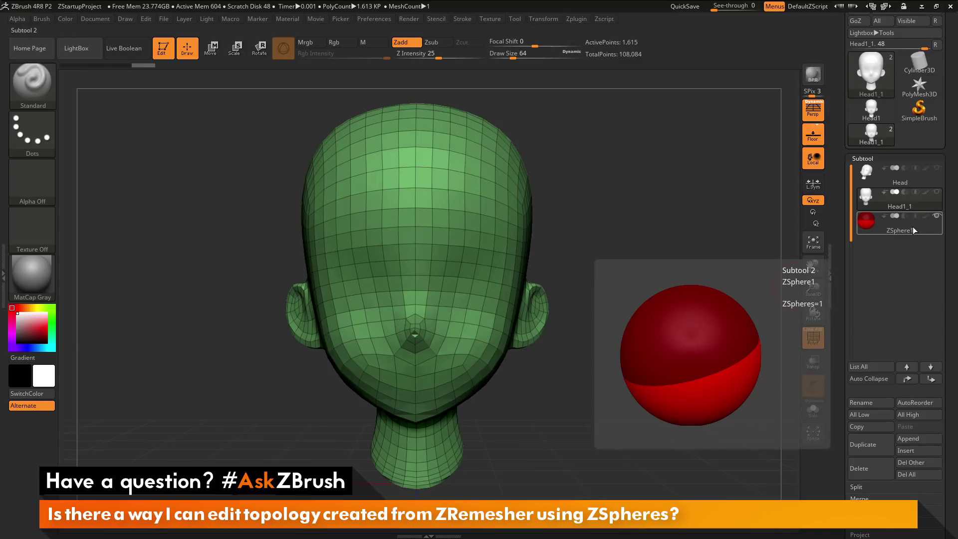
click(909, 229)
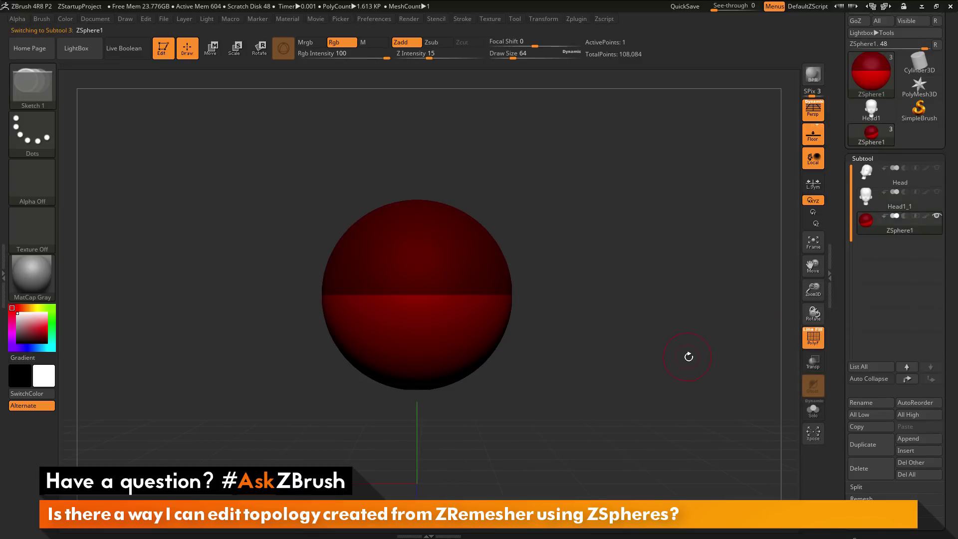
- Show the original high-resolution Head subtool and turn on transparency to reveal the ZSphere inside it
mouse_move(939, 171)
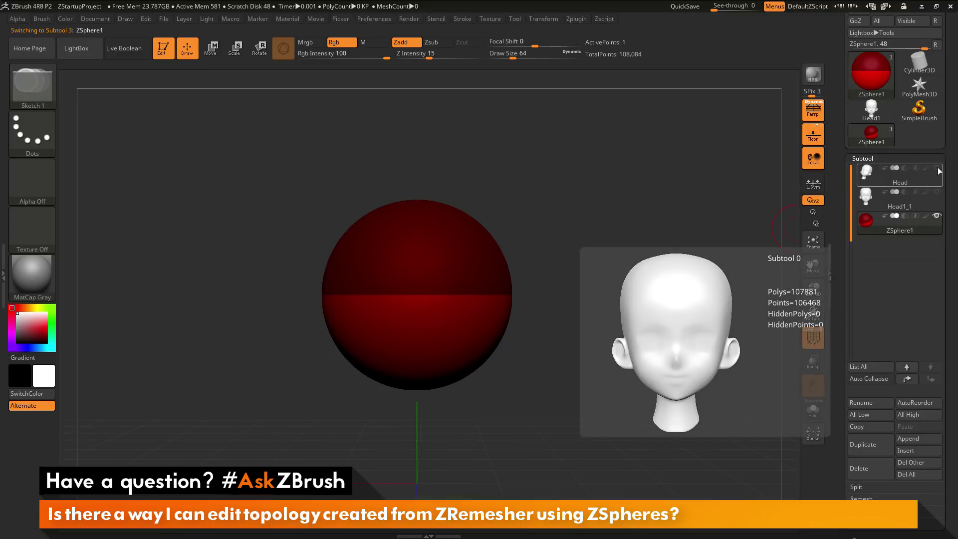
click(938, 169)
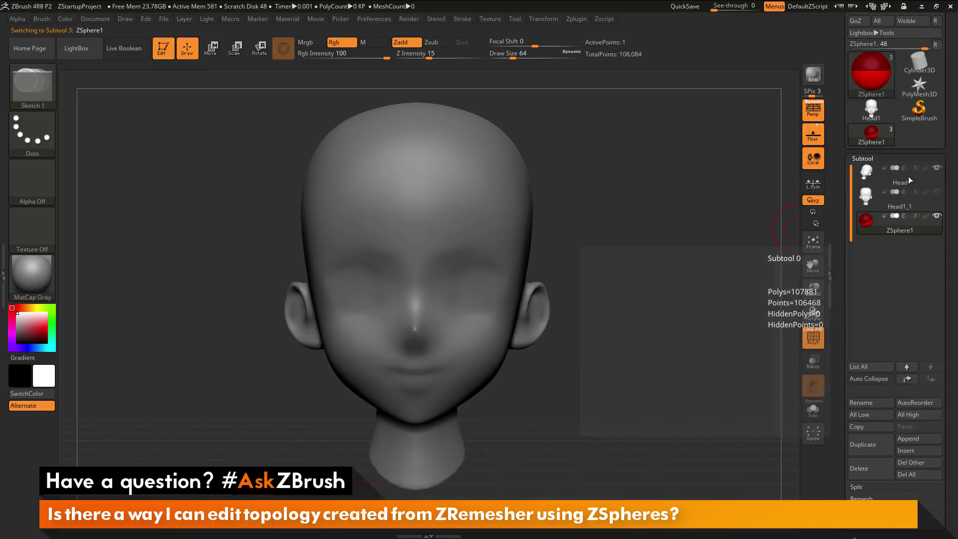
click(817, 370)
drag(669, 341, 663, 330)
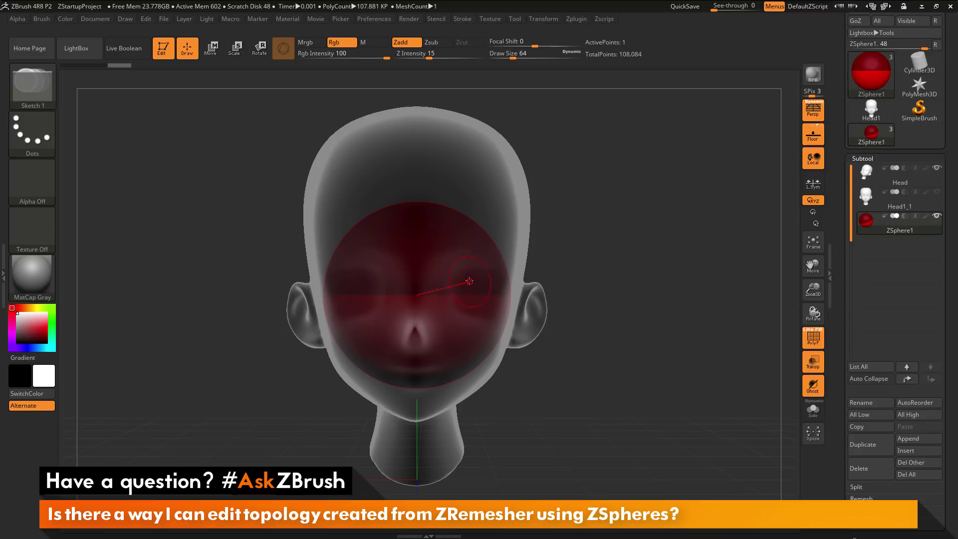
- Activate X symmetry and scale the ZSphere down to a tiny sphere inside the head
key(x)
click(234, 50)
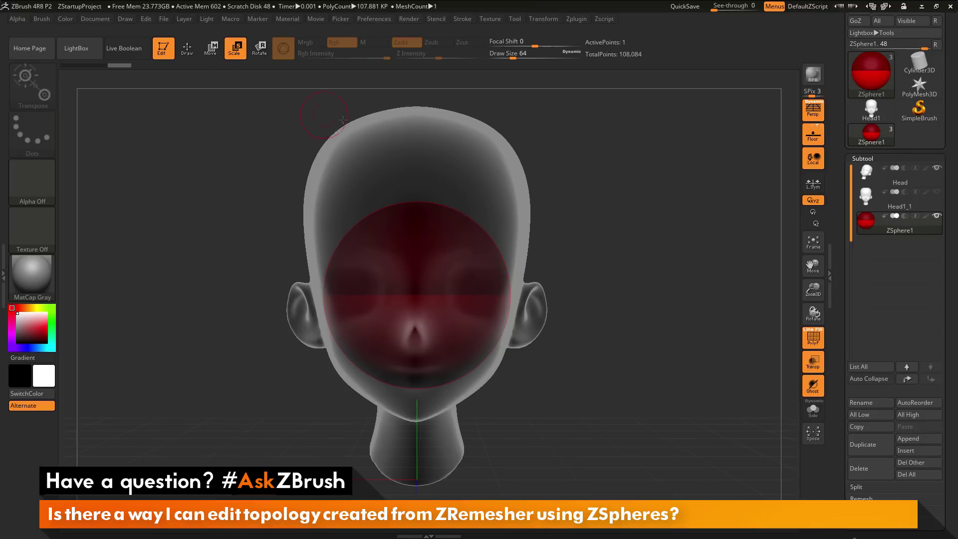
drag(448, 299, 474, 161)
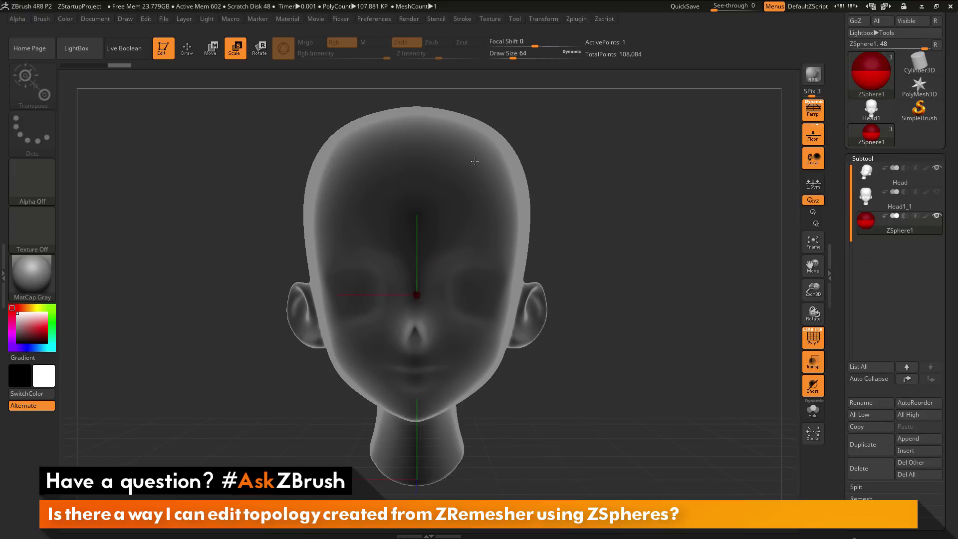
drag(702, 266, 676, 297)
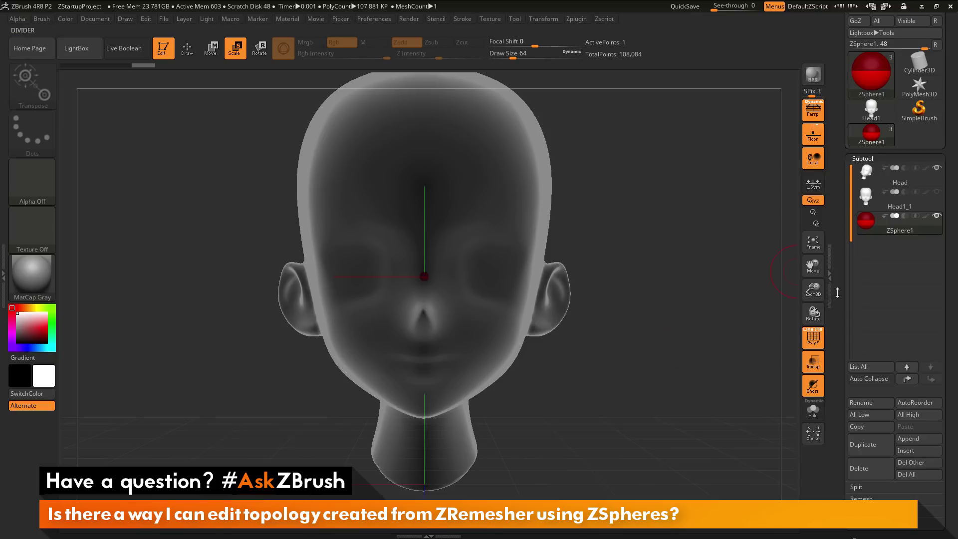
- Load the remeshed Head1 mesh onto the ZSphere as its topology using Select Topo
drag(840, 329, 841, 228)
scroll(841, 228, down, 3)
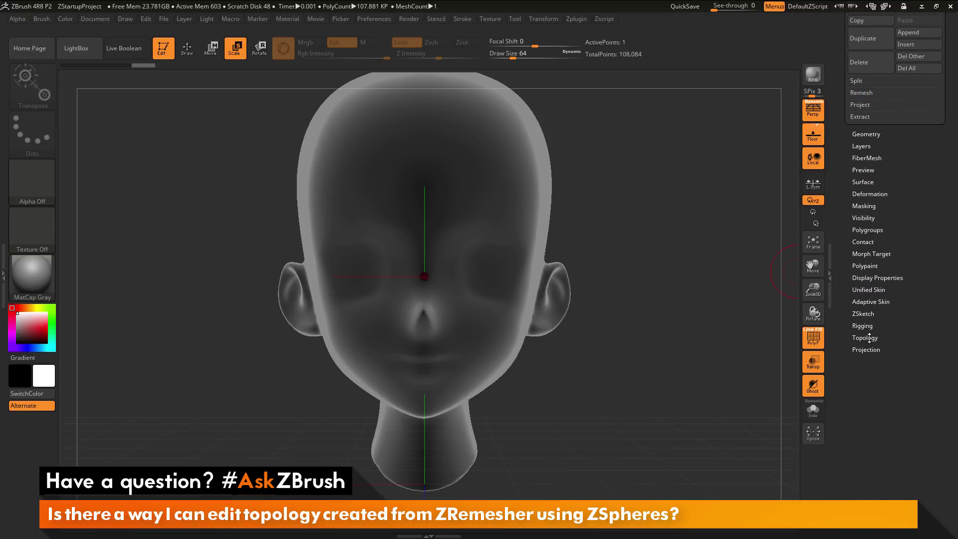
click(866, 338)
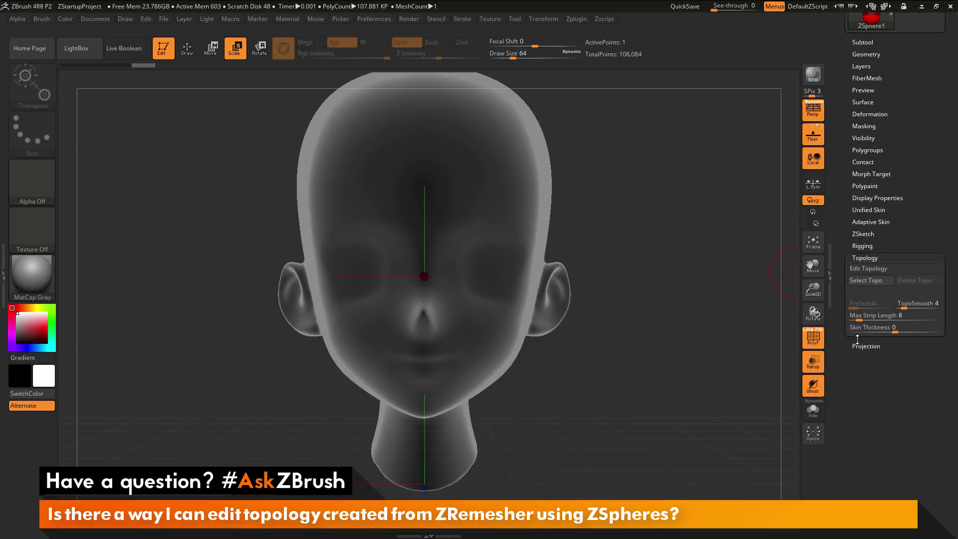
click(878, 280)
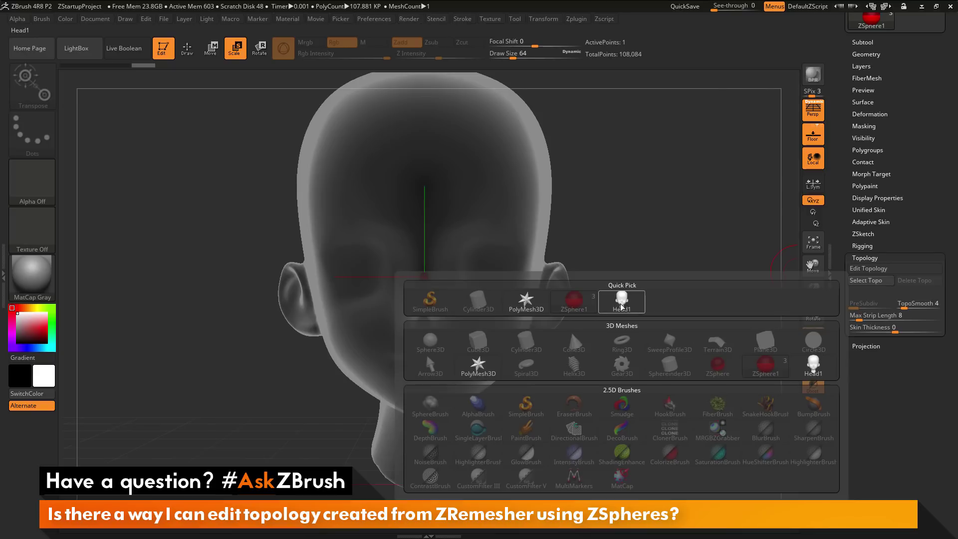
mouse_move(623, 307)
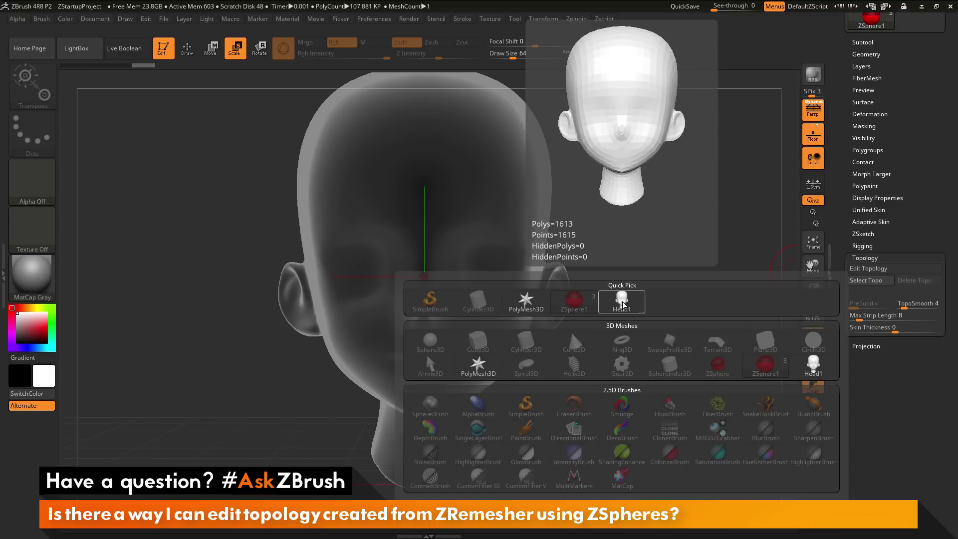
click(621, 302)
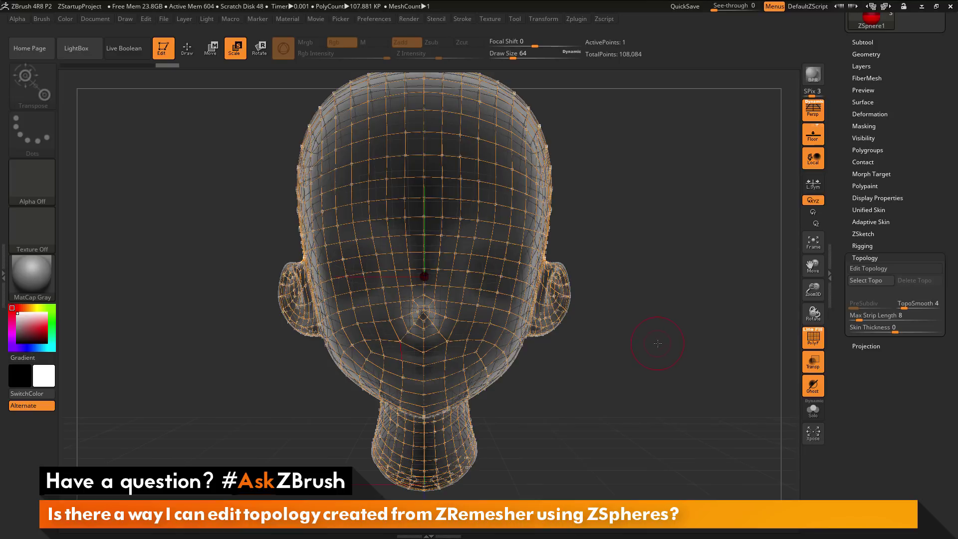
- Turn off transparency and the PolyFrame display so the topology lines sit clearly on the solid head
click(812, 363)
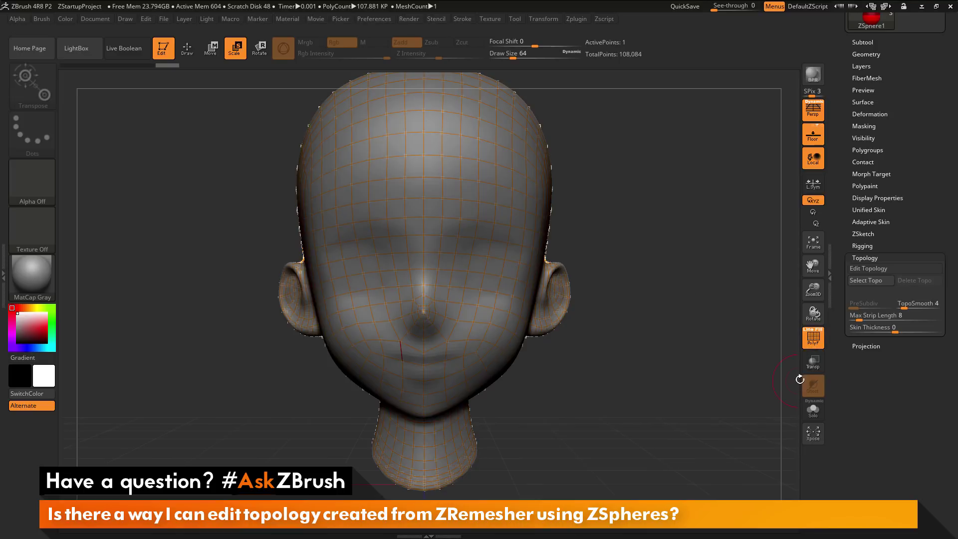
click(813, 339)
drag(691, 317, 689, 359)
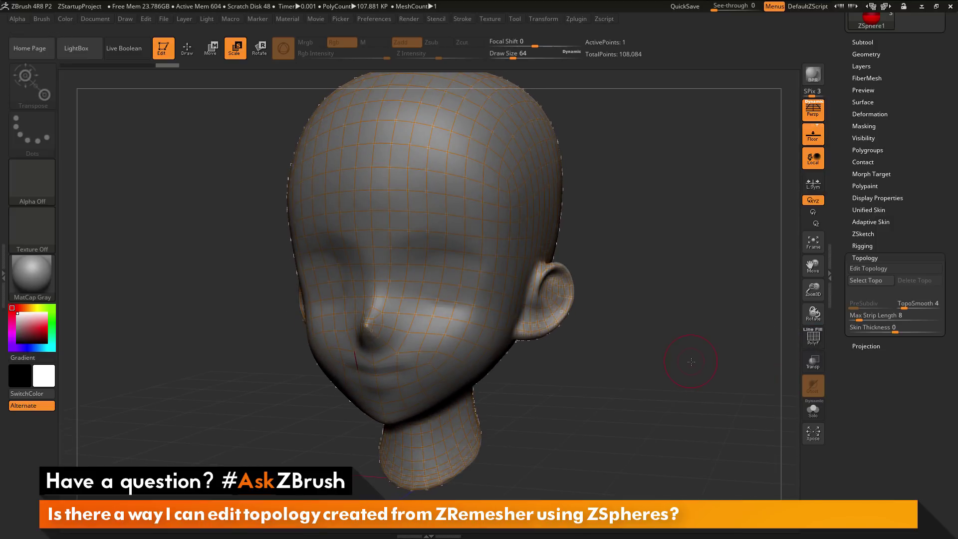
- Enable Edit Topology, switch to Draw mode and reduce the draw size to 12 for working on the face
click(863, 268)
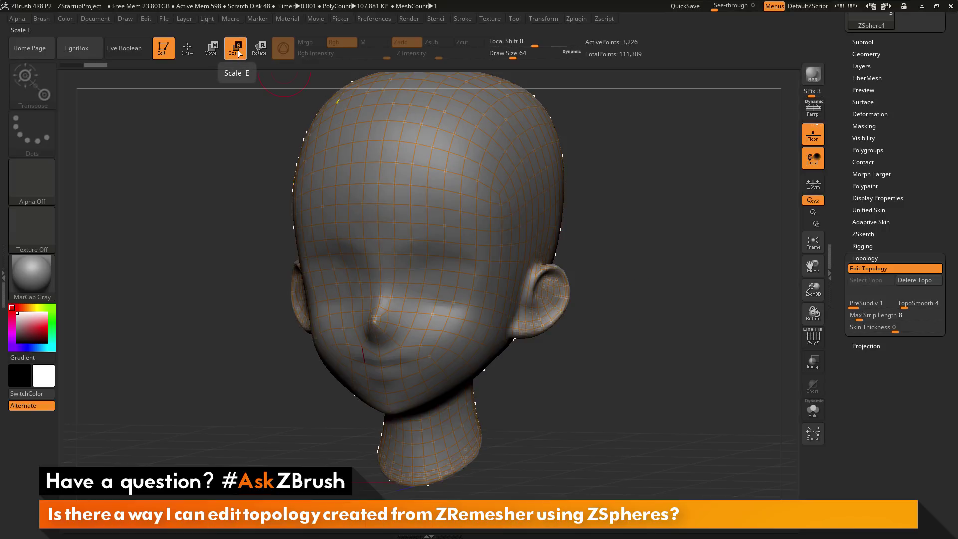
click(189, 49)
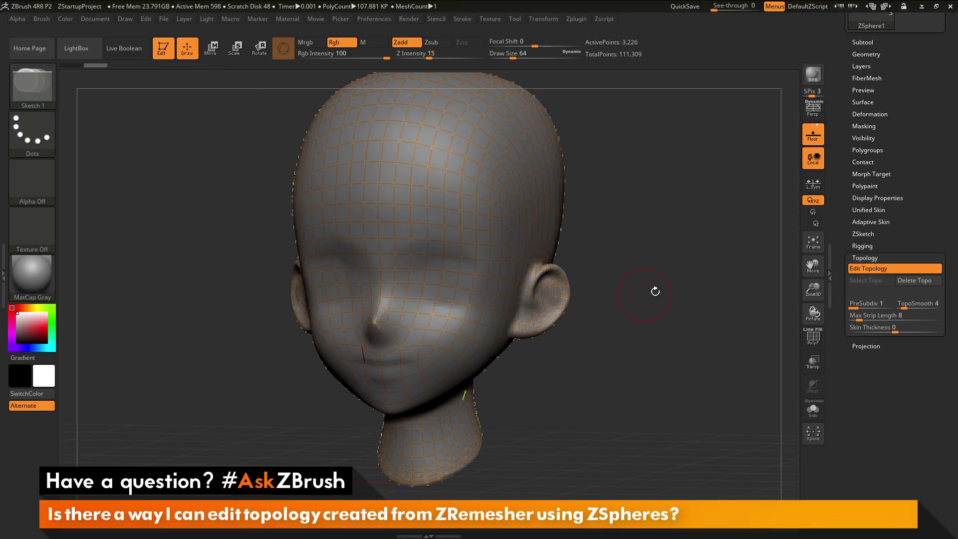
shift+drag(650, 312, 677, 353)
mouse_move(720, 190)
alt+mouse_down()
mouse_move(693, 224)
mouse_move(705, 226)
mouse_move(689, 224)
mouse_move(688, 248)
mouse_move(659, 218)
alt+mouse_up()
key(space)
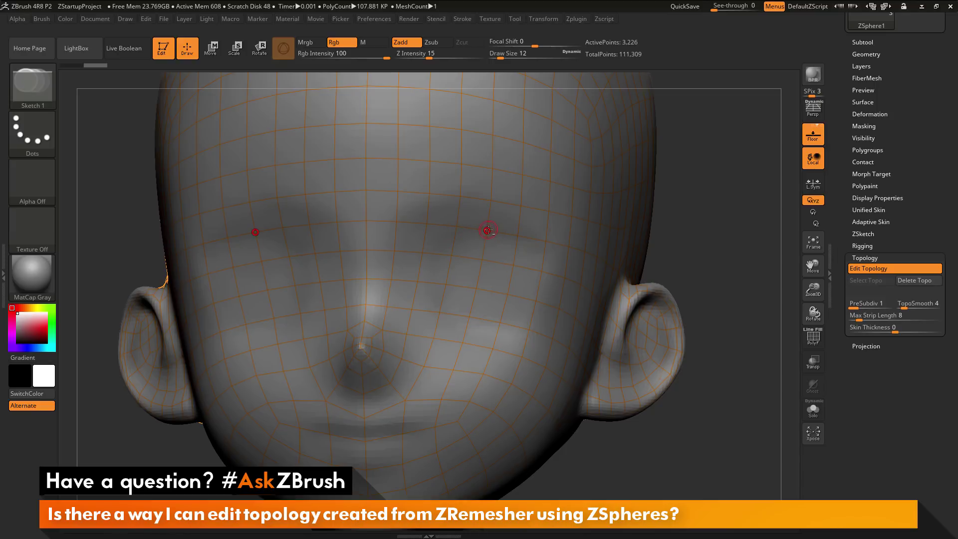
- Delete the topology points covering both eye areas between the brows and the cheeks
alt+click(487, 230)
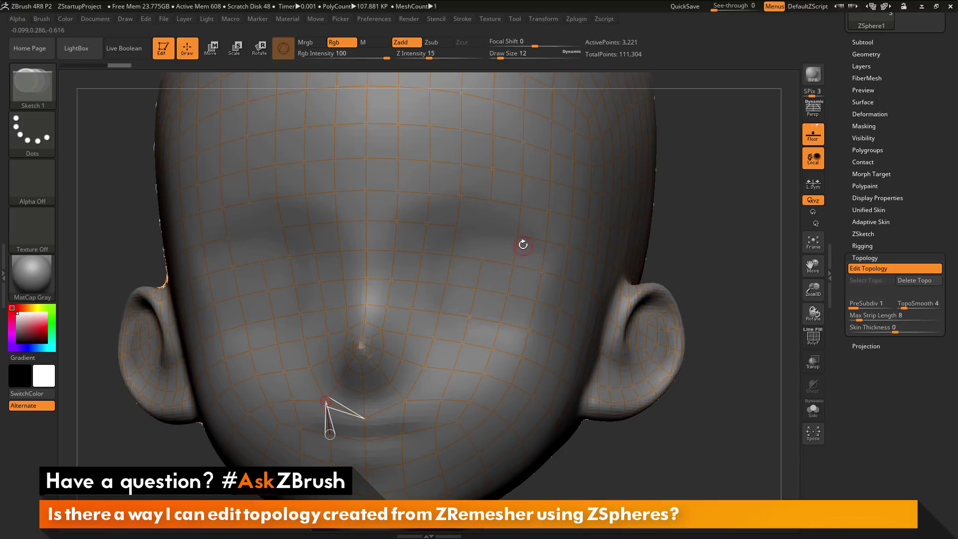
alt+click(517, 236)
alt+click(513, 265)
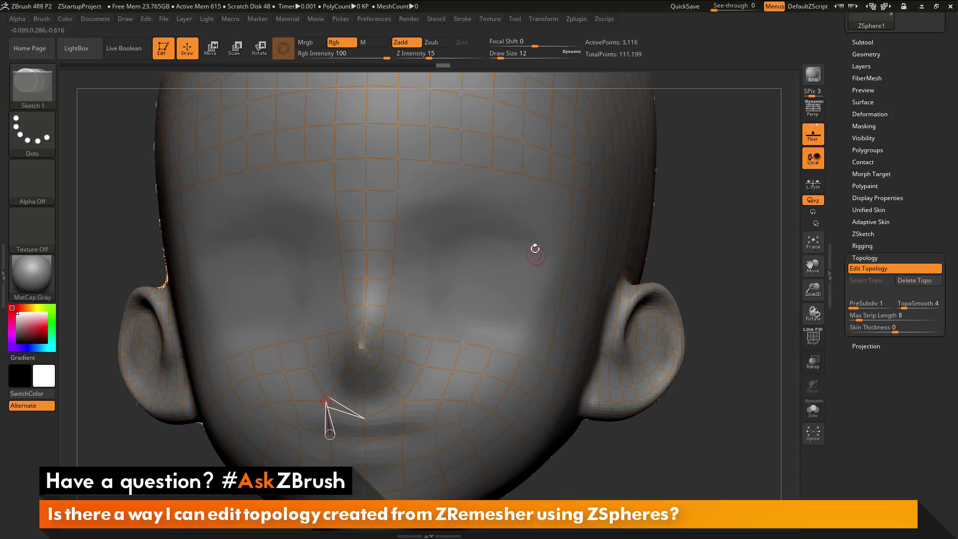
- Draw a row of new points under the brow from the nose bridge outward, connecting each one to the forehead topology
key(ctrl)
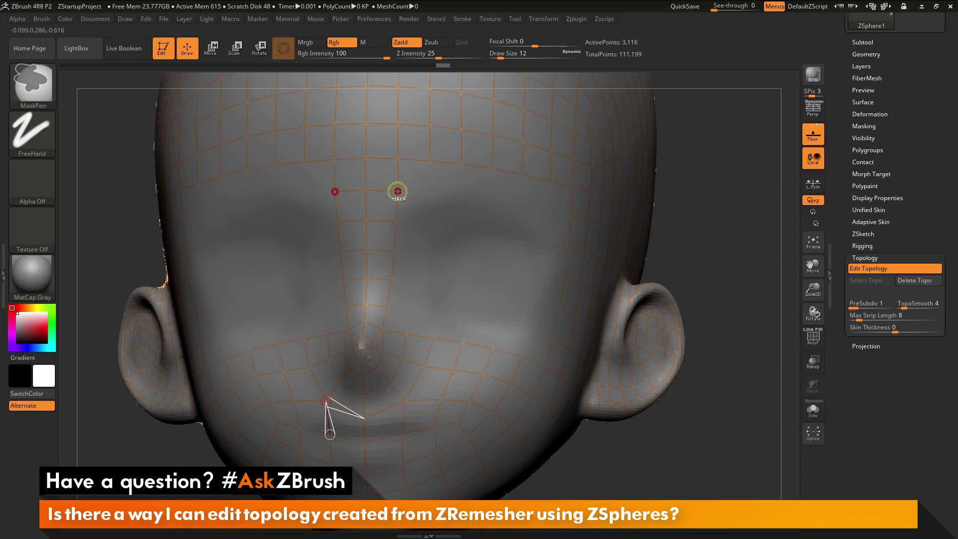
ctrl+click(398, 192)
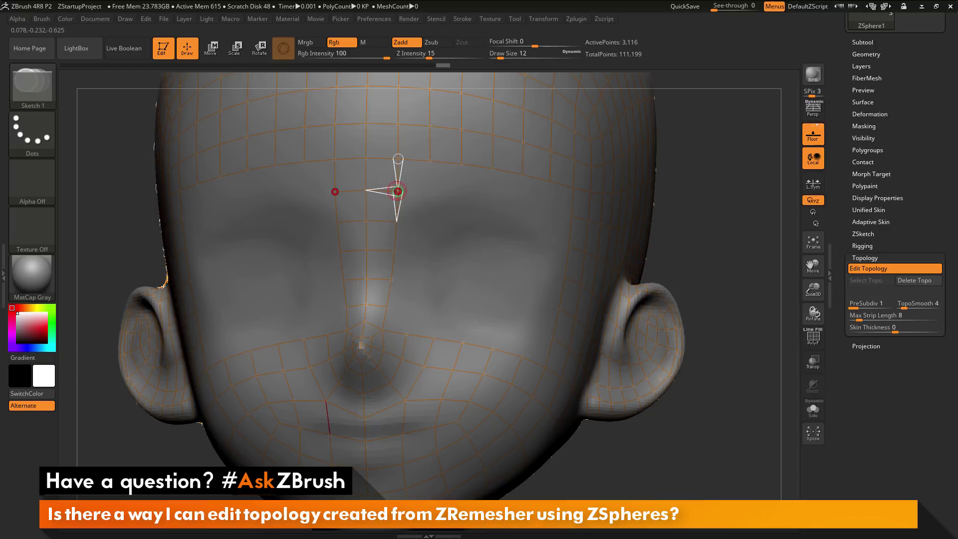
click(422, 204)
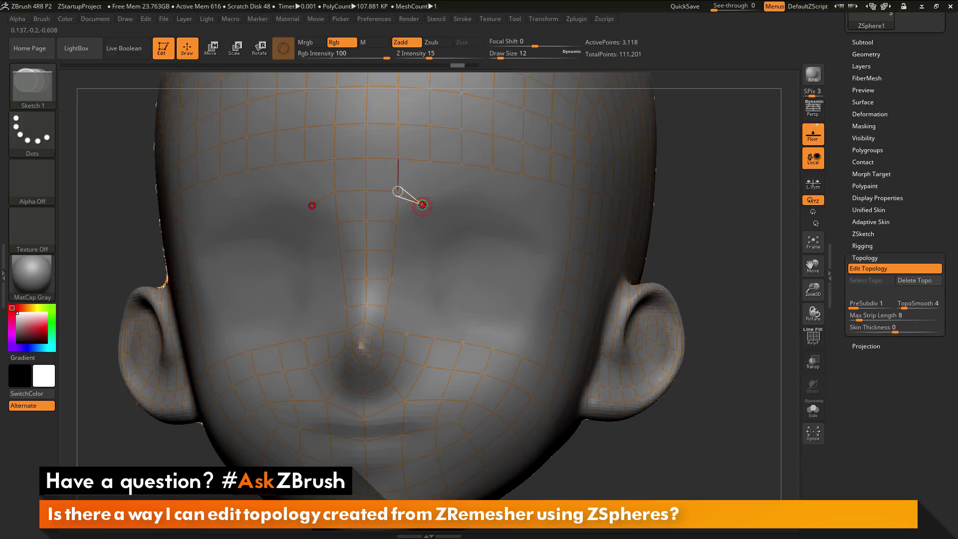
click(430, 160)
click(458, 198)
click(462, 163)
ctrl+click(459, 199)
click(489, 200)
click(493, 168)
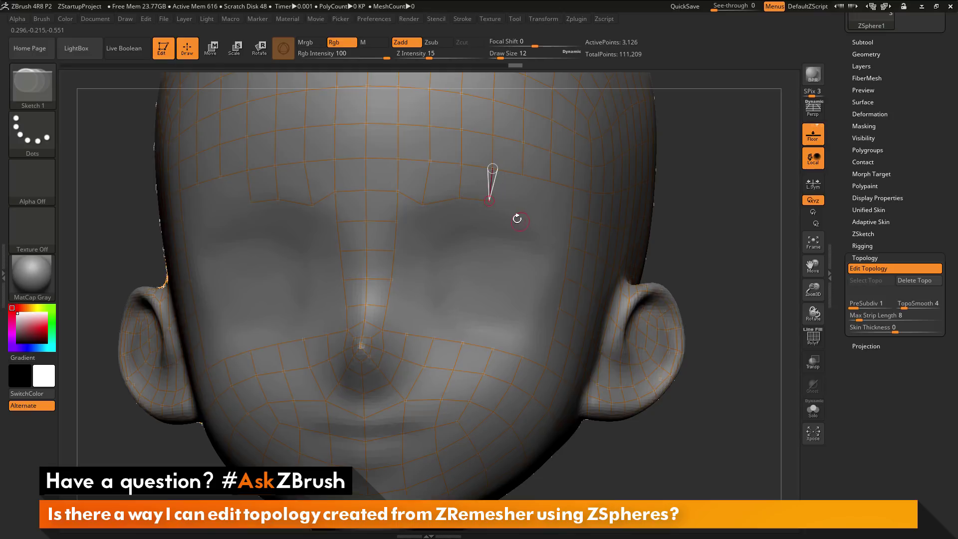
ctrl+click(489, 202)
click(522, 174)
click(522, 175)
- Continue the new edge loop down the outer side of the eye, connecting its points to the temple and cheek topology
right_drag(585, 213, 538, 214)
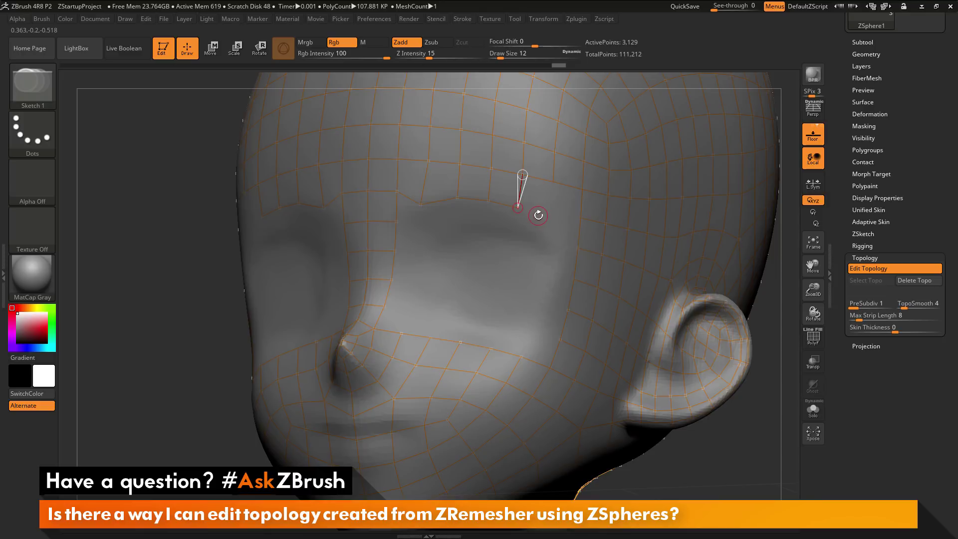
click(553, 182)
click(552, 244)
ctrl+click(552, 245)
click(551, 271)
click(574, 280)
click(568, 311)
key(ctrl+z)
ctrl+click(543, 301)
click(530, 327)
click(559, 340)
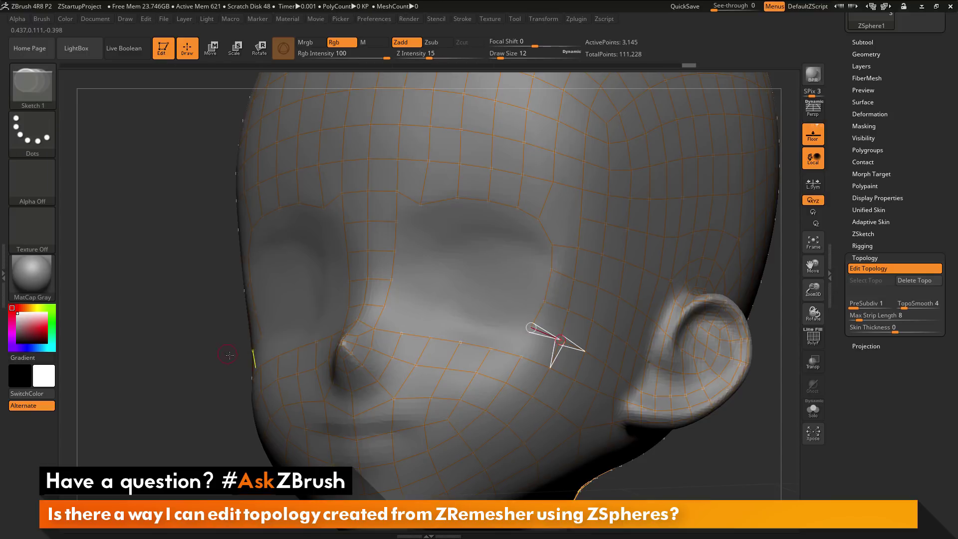
- Delete the inner brow point and redraw it, connected to the nose bridge and the forehead topology
drag(224, 352, 216, 390)
drag(731, 233, 629, 146)
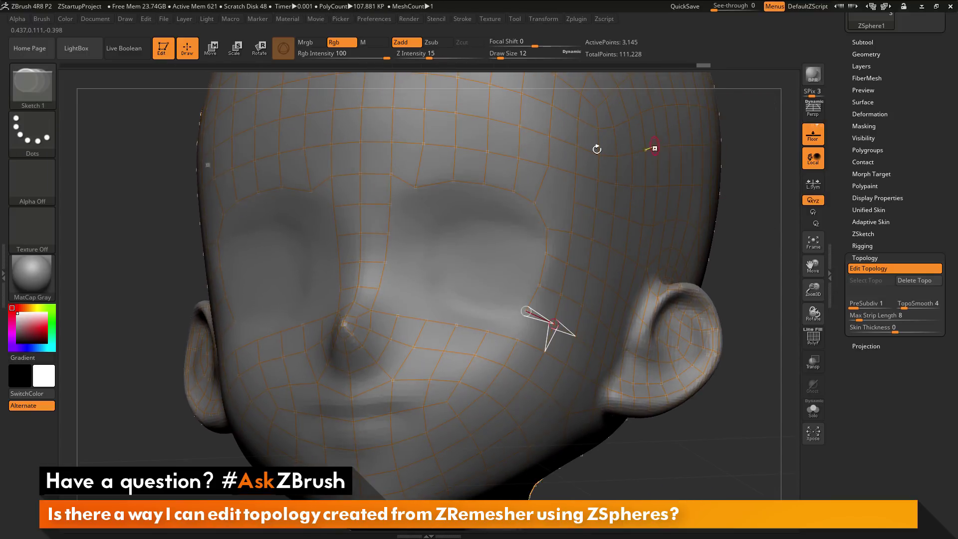
alt+click(415, 188)
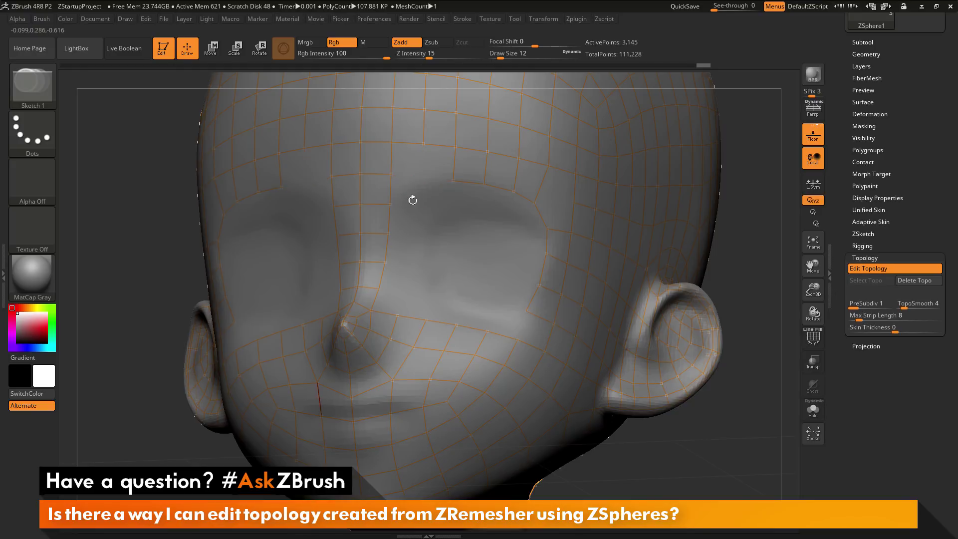
ctrl+click(392, 174)
click(419, 182)
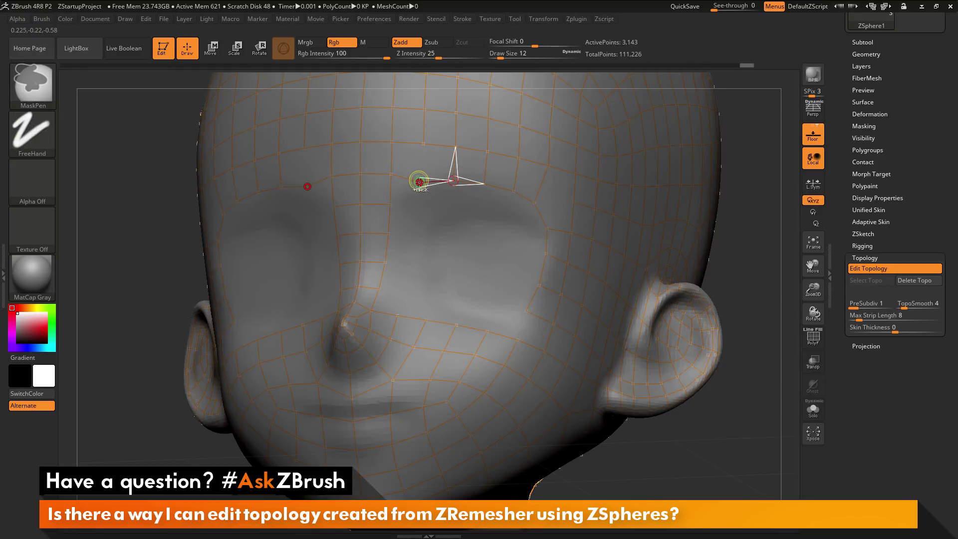
click(423, 144)
- Connect the points at the eye's outer upper corner to the temple topology
drag(743, 211, 710, 212)
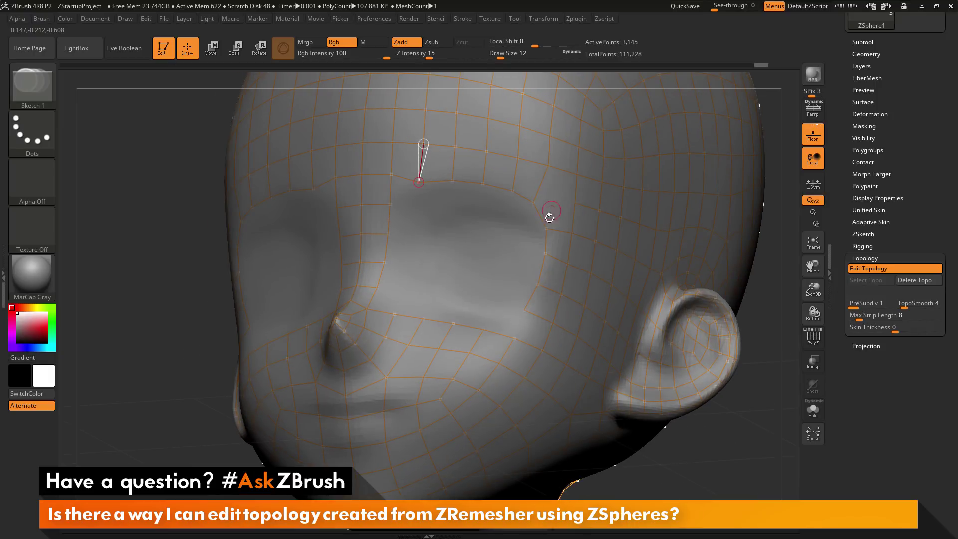
ctrl+click(546, 228)
click(575, 202)
ctrl+click(533, 202)
click(575, 203)
- Draw a second row of points along the upper eyelid from the outer corner inward, connecting it up to the brow row
alt+drag(758, 295, 773, 270)
ctrl+click(530, 191)
click(500, 185)
click(498, 153)
click(444, 183)
click(424, 189)
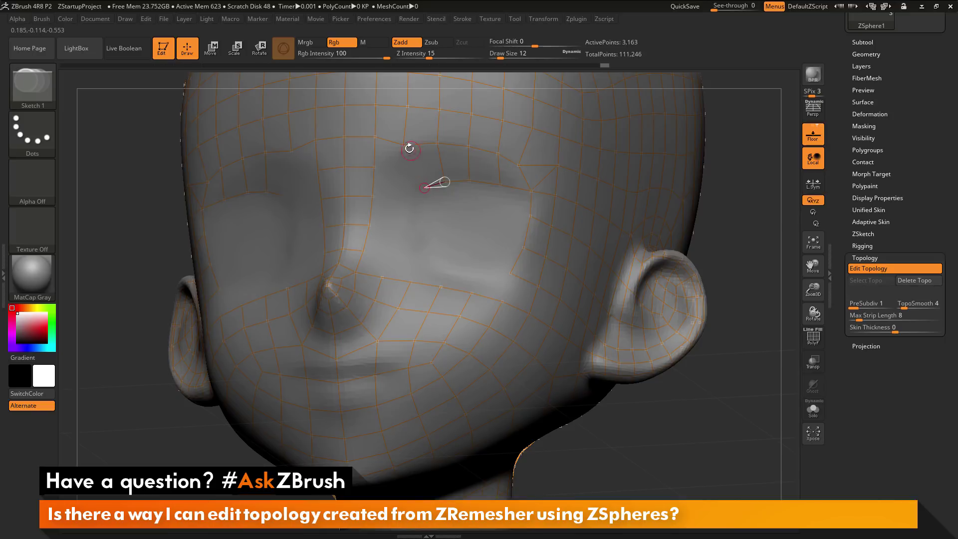
- Extend the inner eyelid row down toward the inner eye corner, connecting its points to the side of the nose
click(376, 166)
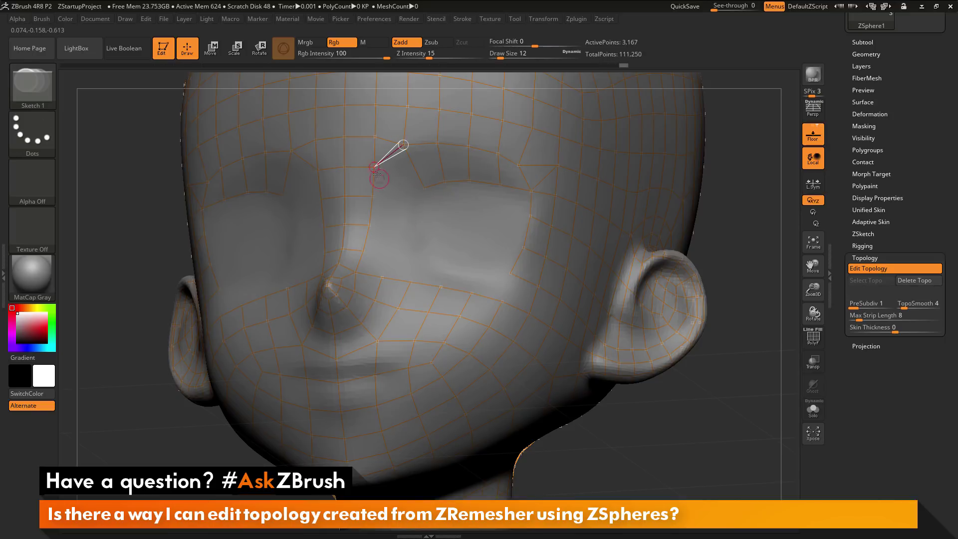
click(410, 198)
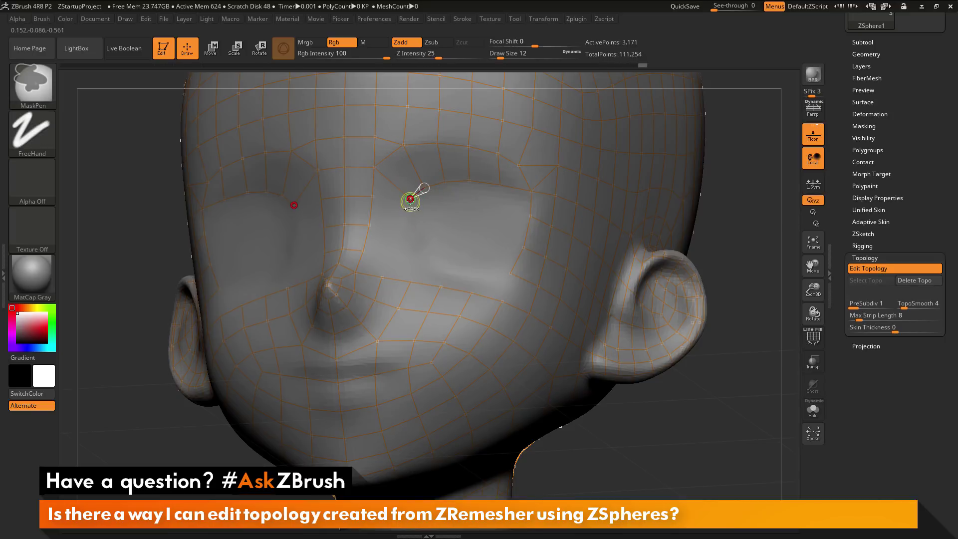
ctrl+click(410, 199)
click(406, 215)
click(372, 197)
ctrl+click(406, 215)
click(402, 234)
click(369, 225)
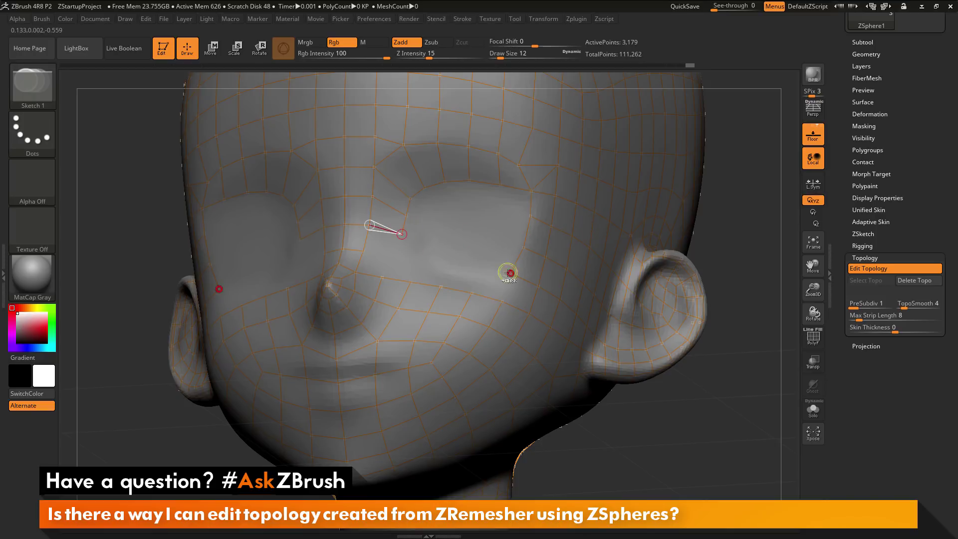
- Draw the lower eyelid row from the outer corner toward the nose, connecting each point to the cheek topology
click(481, 275)
click(471, 293)
click(449, 268)
click(441, 287)
click(424, 260)
click(411, 282)
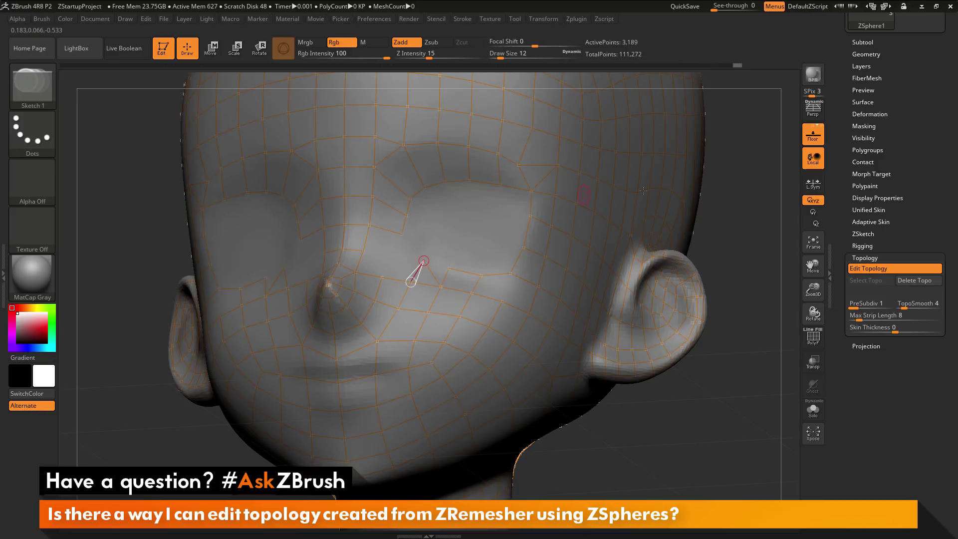
- Undo the last three lower eyelid edits and redraw the row through to the inner eye corner, tied to the cheek
key(ctrl+z)
key(ctrl+z)
key(ctrl+z)
ctrl+click(449, 268)
click(440, 287)
ctrl+click(449, 268)
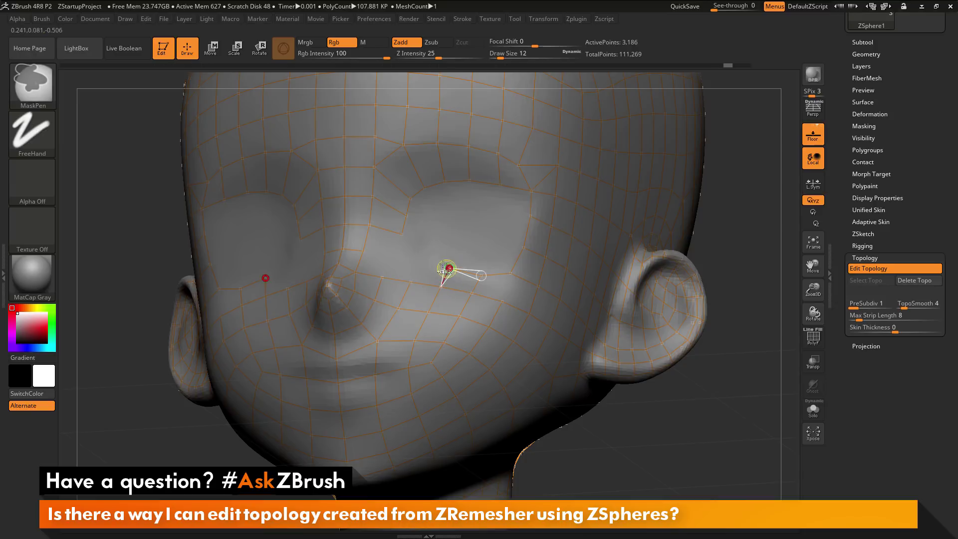
click(422, 260)
click(410, 279)
ctrl+click(421, 260)
click(403, 235)
- Fill the gap between the inner eye corner and the nose with a new point connected to the surrounding topology
ctrl+click(402, 235)
click(387, 268)
click(391, 257)
click(382, 277)
ctrl+click(393, 257)
click(364, 251)
ctrl+click(393, 257)
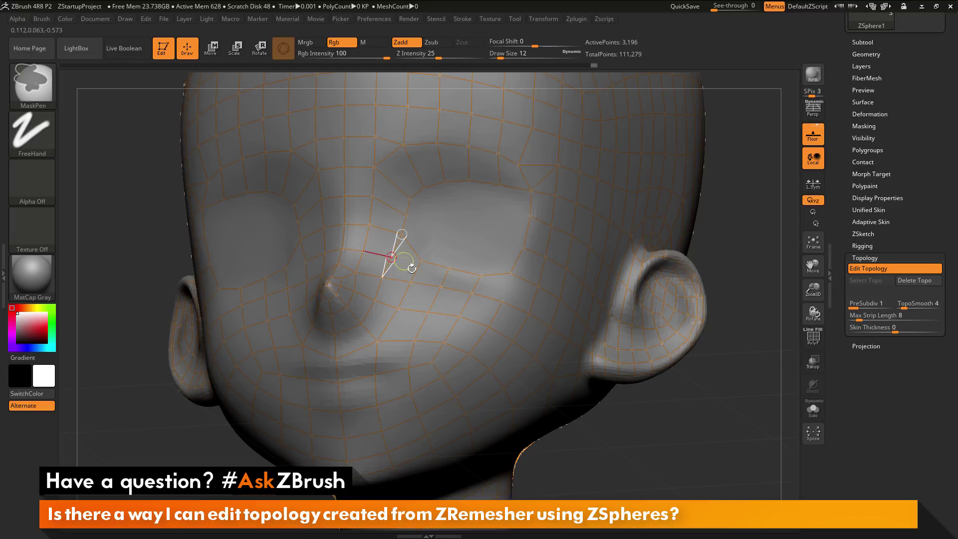
click(410, 281)
- Draw a horizontal row of points across the middle of the eye opening from the inner side to the outer corner
ctrl+click(406, 215)
click(436, 221)
click(464, 222)
click(489, 224)
click(530, 216)
ctrl+click(490, 225)
click(524, 248)
- Connect the points of the middle eye row down to the lower eyelid row
ctrl+click(490, 225)
click(481, 275)
ctrl+click(464, 223)
click(450, 267)
ctrl+click(435, 223)
click(421, 261)
- Connect the points of the middle eye row up to the upper eyelid row
ctrl+click(435, 222)
click(425, 189)
ctrl+click(435, 223)
click(445, 182)
ctrl+click(464, 222)
click(469, 183)
ctrl+click(490, 226)
click(500, 184)
- Delete the topology points around the mouth between the nose and the chin
drag(734, 242, 446, 328)
alt+click(463, 318)
alt+click(430, 326)
drag(718, 219, 627, 212)
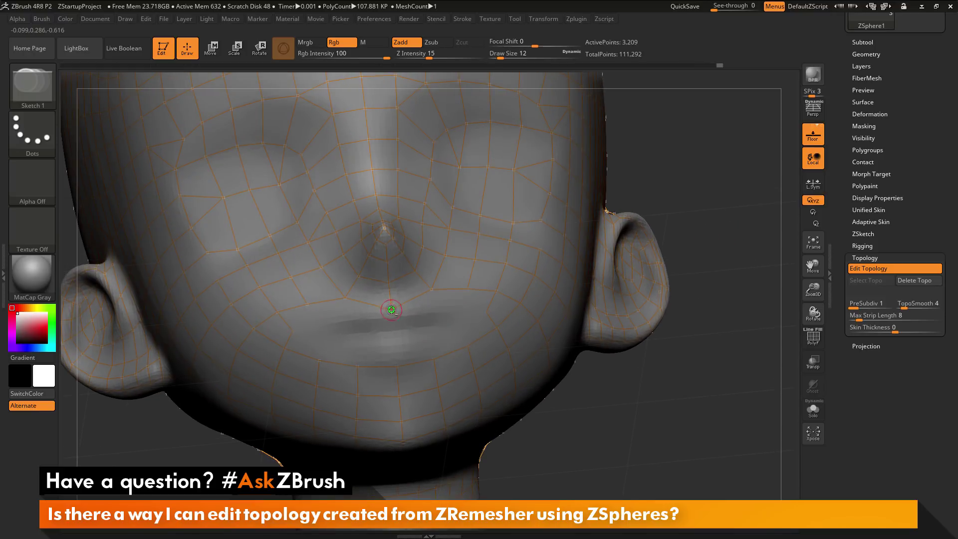
shift+drag(716, 213, 567, 223)
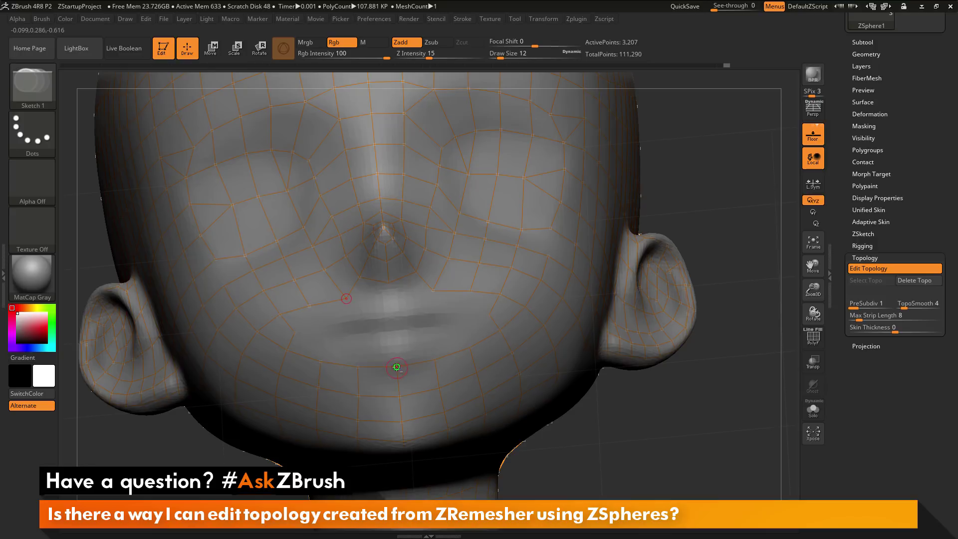
- Draw new points below the lower lip on the center line and beside it, connecting them to the chin topology
click(439, 388)
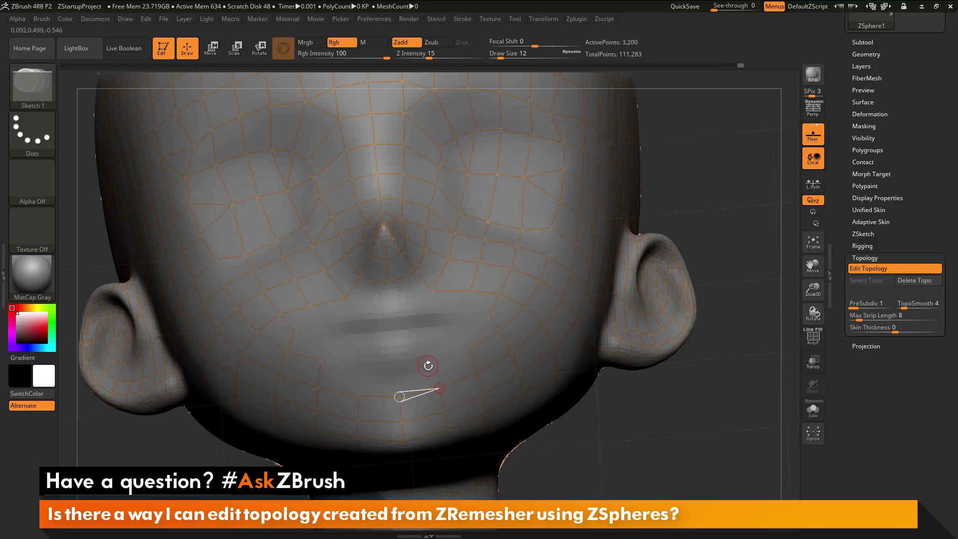
click(427, 369)
click(397, 378)
click(399, 396)
ctrl+click(397, 378)
click(396, 352)
click(420, 349)
click(427, 369)
- Build the central lip faces by drawing points up from the lower lip to the upper lip and joining them
ctrl+click(420, 350)
click(423, 325)
click(395, 351)
ctrl+click(393, 330)
click(391, 313)
click(423, 312)
click(423, 326)
- Extend the lip strip from the center faces out to the corner of the mouth
ctrl+click(423, 312)
click(459, 314)
click(458, 327)
click(423, 326)
ctrl+click(458, 327)
- Connect the mouth corner and lower lip points to the cheek topology and close the upper lip edge
click(470, 348)
ctrl+click(421, 349)
click(469, 347)
ctrl+click(458, 327)
click(490, 314)
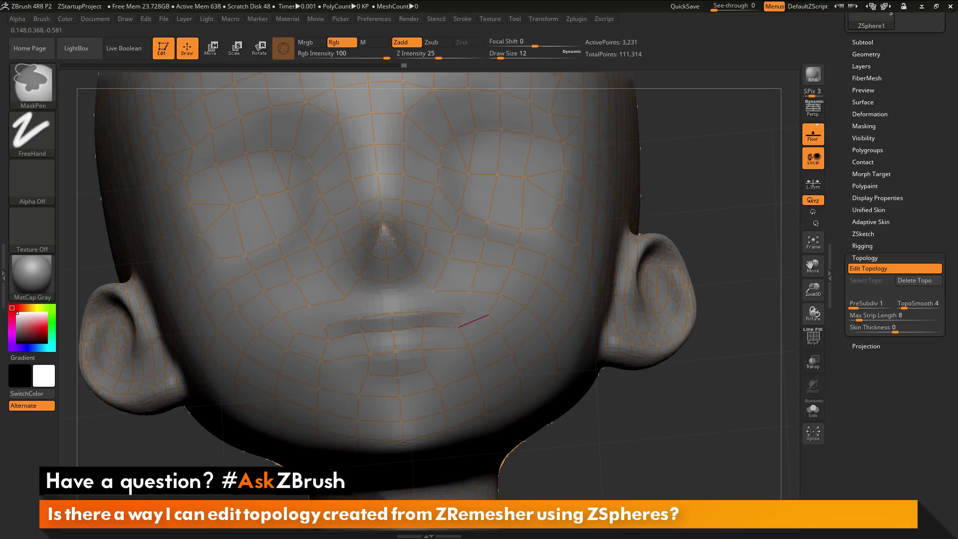
ctrl+click(460, 314)
click(424, 311)
- Connect the upper lip to the base of the nose with new points on the center line and beside it
ctrl+click(423, 310)
click(433, 291)
ctrl+click(391, 313)
click(390, 298)
click(430, 296)
ctrl+click(390, 297)
click(388, 284)
ctrl+click(416, 273)
click(391, 297)
- Delete a point above the upper lip and redraw its connections to the lip and the center line
drag(651, 179, 615, 188)
alt+click(440, 305)
ctrl+click(435, 318)
click(441, 297)
ctrl+click(400, 300)
click(441, 297)
drag(621, 152, 697, 215)
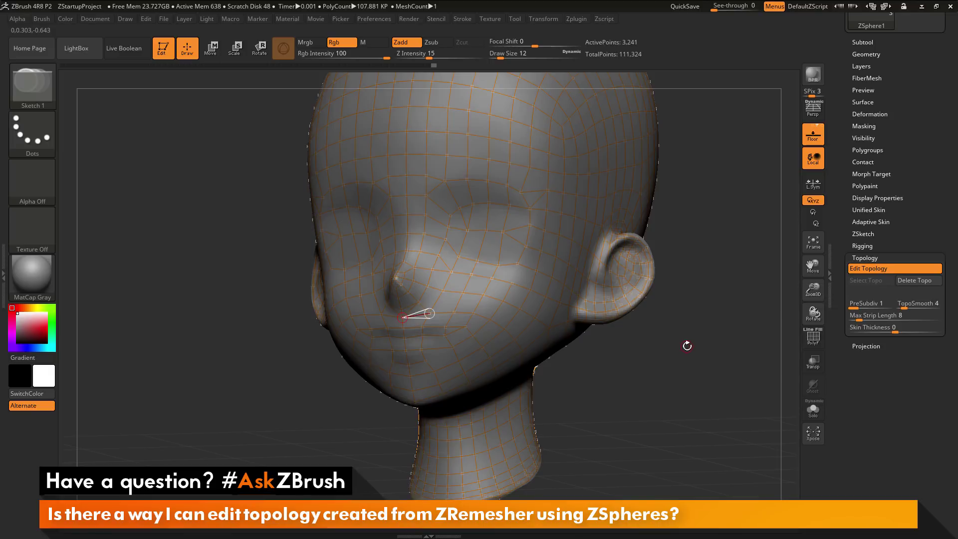
- Add a connection on the cheek below the outer corner of the eye
ctrl+click(518, 264)
click(512, 283)
drag(718, 237, 576, 179)
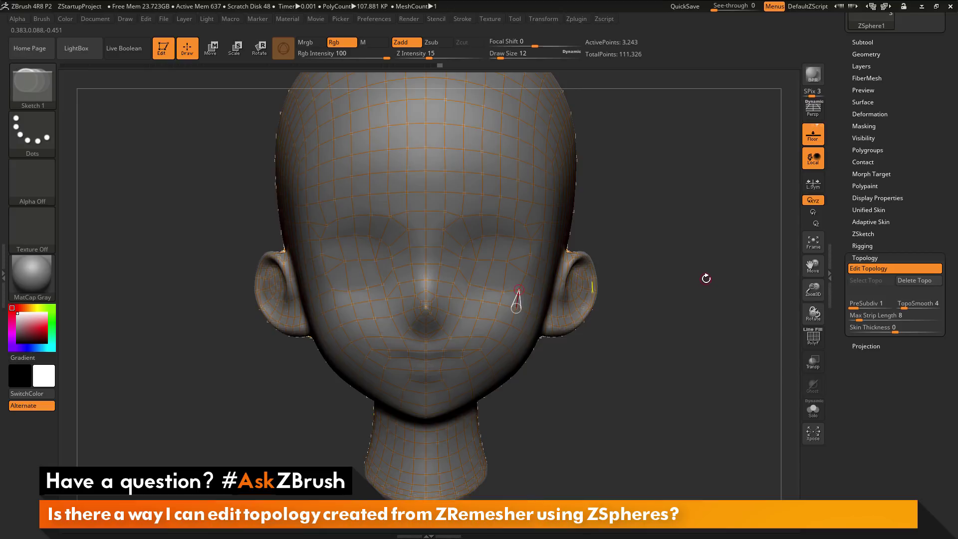
- Preview the ZSphere's adaptive skin in isolation with DynaMesh Resolution 0 and Density 1
click(880, 256)
click(884, 221)
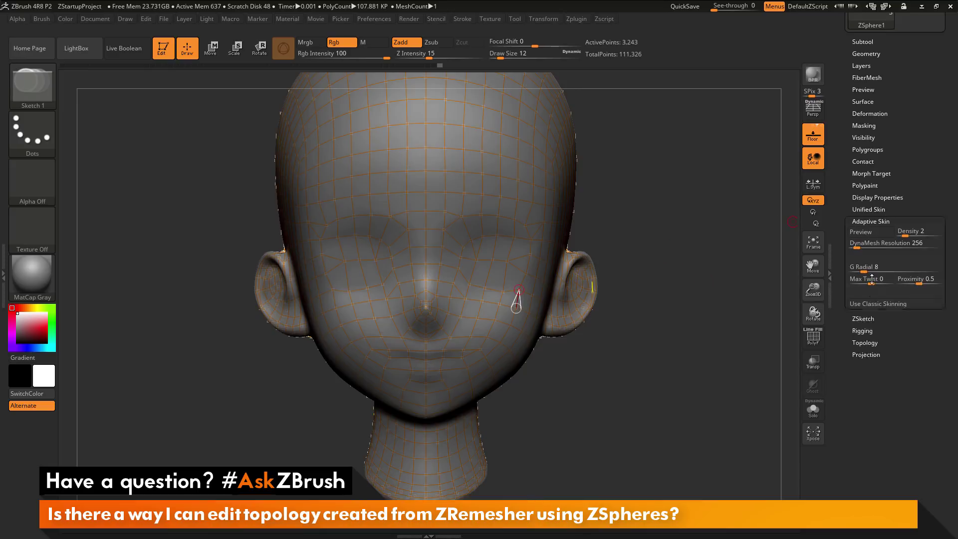
click(873, 234)
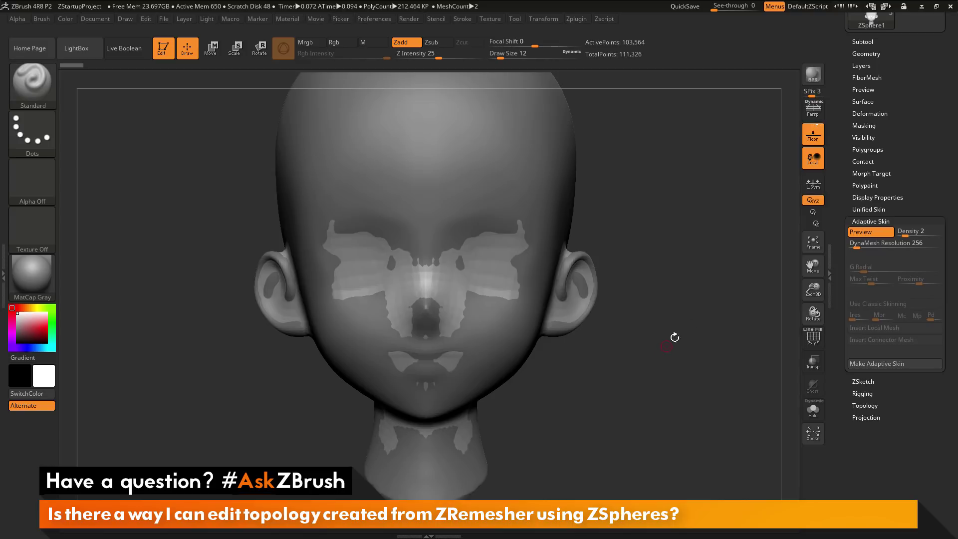
click(814, 410)
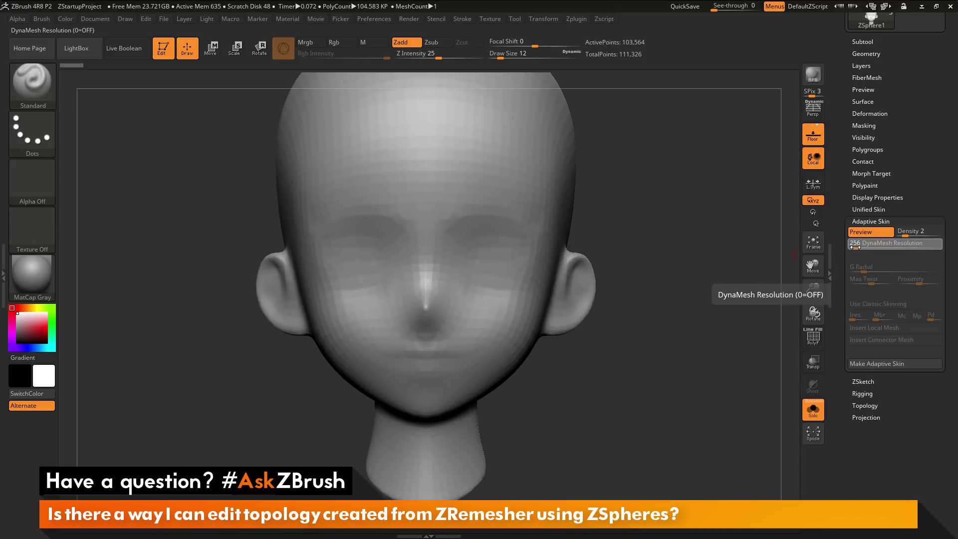
drag(854, 247, 848, 246)
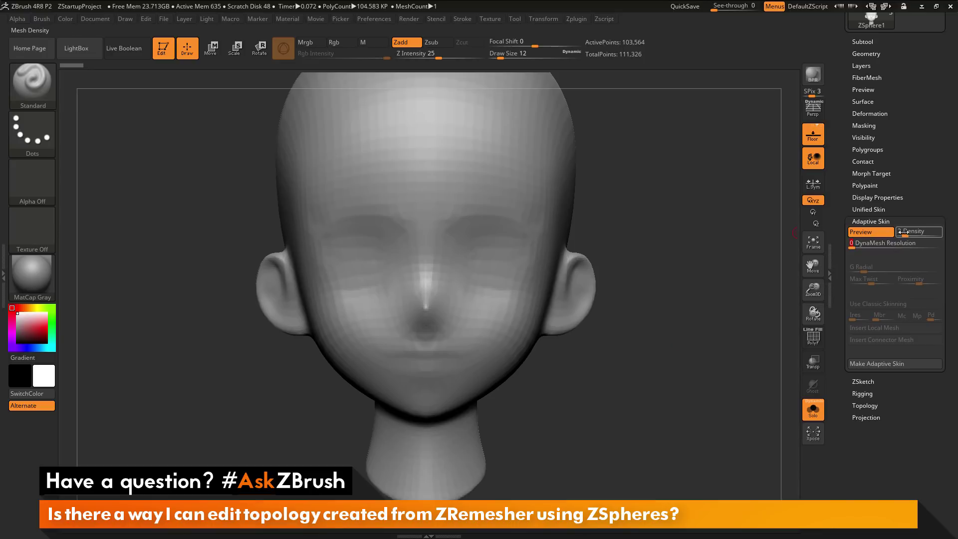
drag(898, 233, 891, 240)
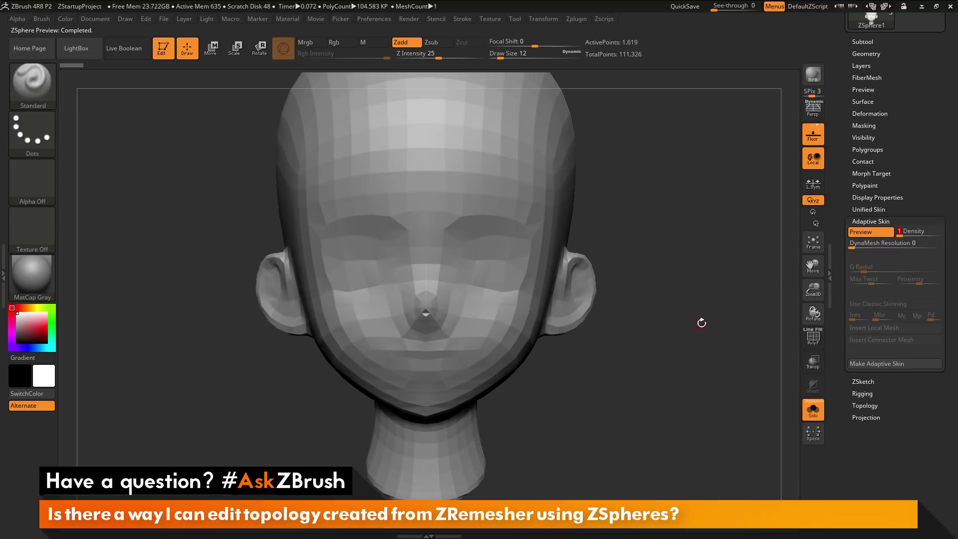
- Show the polygon wireframe on the skin preview and inspect the topology around the nose and mouth
key(shift+f)
mouse_move(739, 321)
mouse_down()
mouse_move(714, 328)
mouse_move(737, 314)
mouse_up()
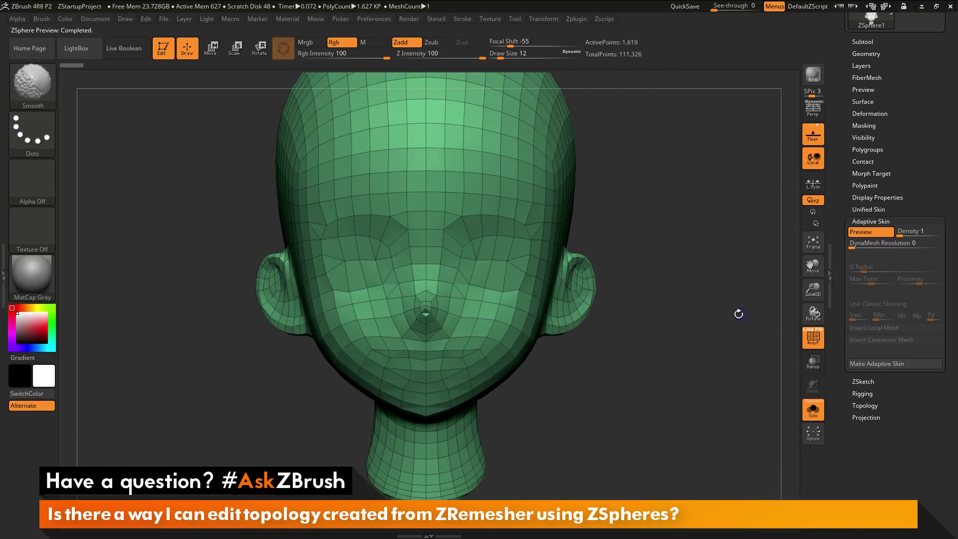
drag(672, 250, 658, 217)
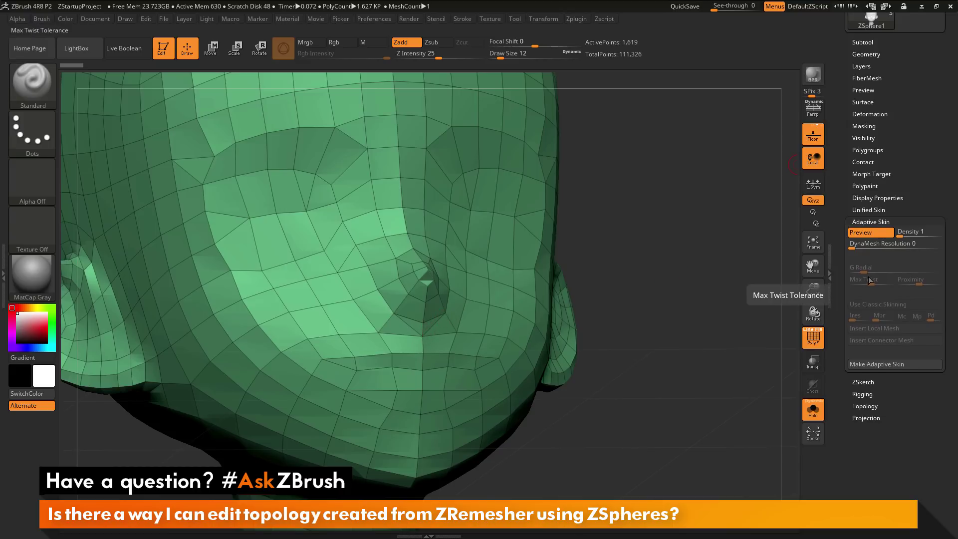
- Return to topology editing over the head and connect the points at the nose tip along the center line
click(876, 233)
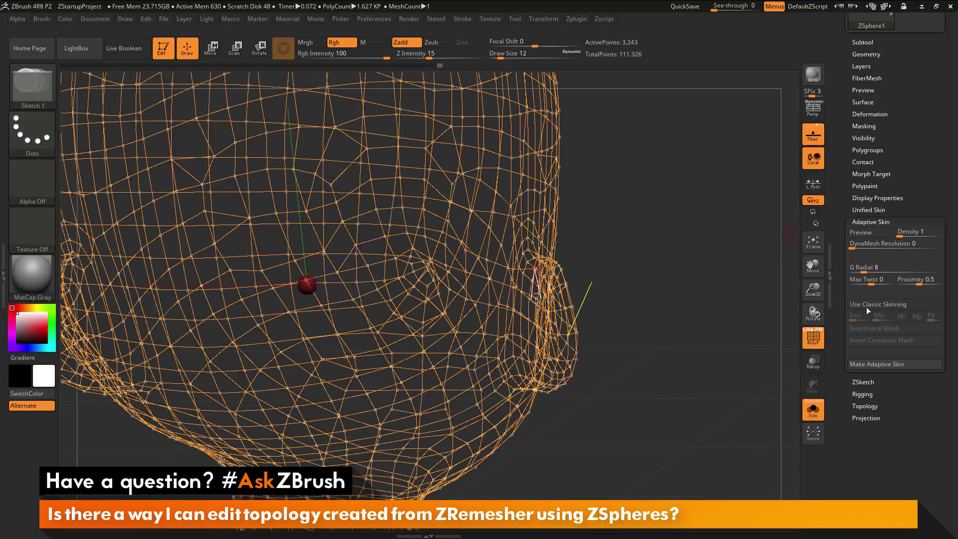
click(813, 410)
click(871, 405)
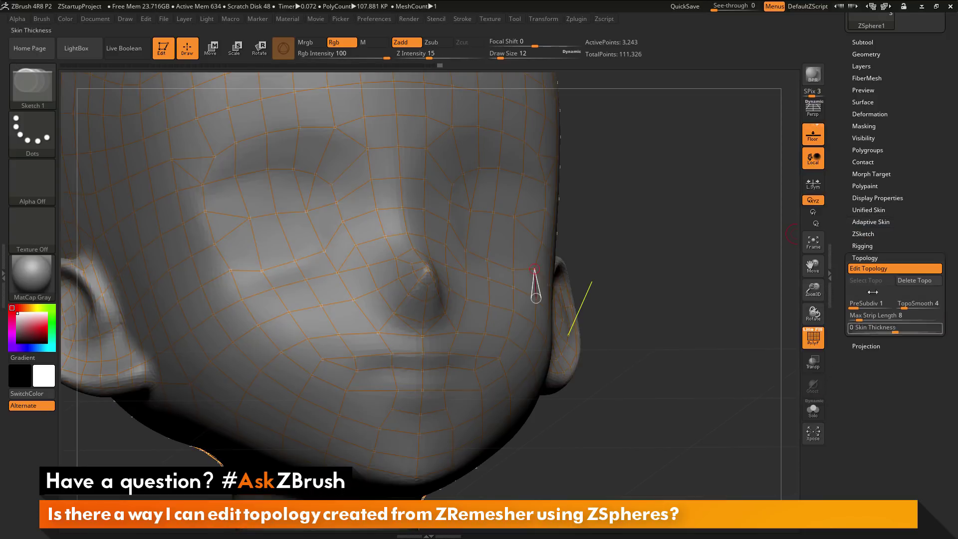
drag(728, 214, 742, 197)
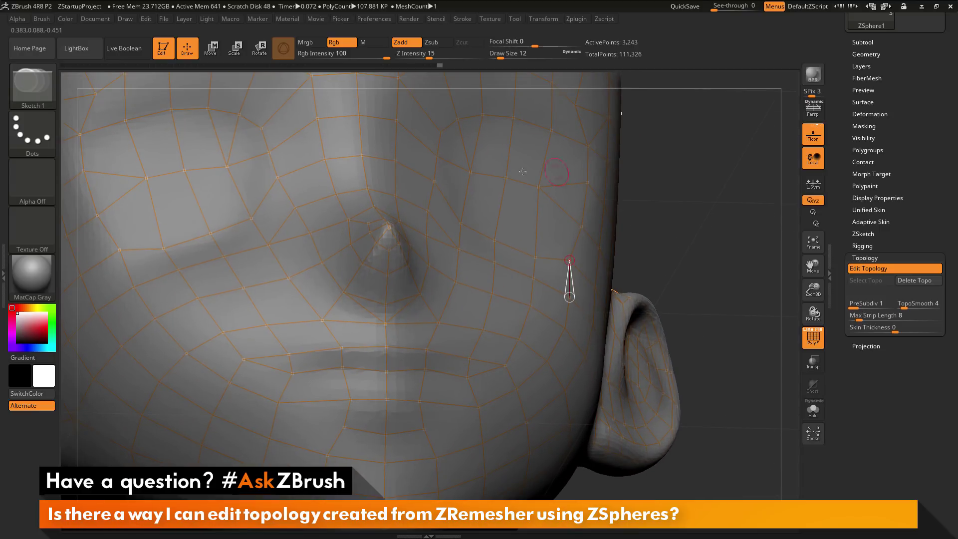
ctrl+click(389, 250)
click(389, 227)
drag(699, 189, 671, 202)
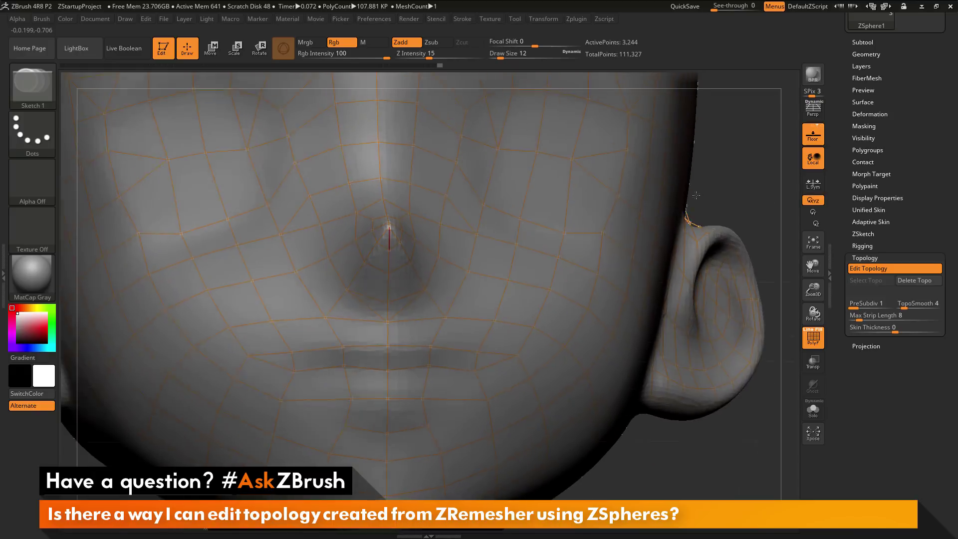
- Delete the center-line point below the nose and redraw its connections to the nose and the adjacent lip point
alt+click(387, 322)
ctrl+click(388, 303)
click(387, 321)
click(445, 318)
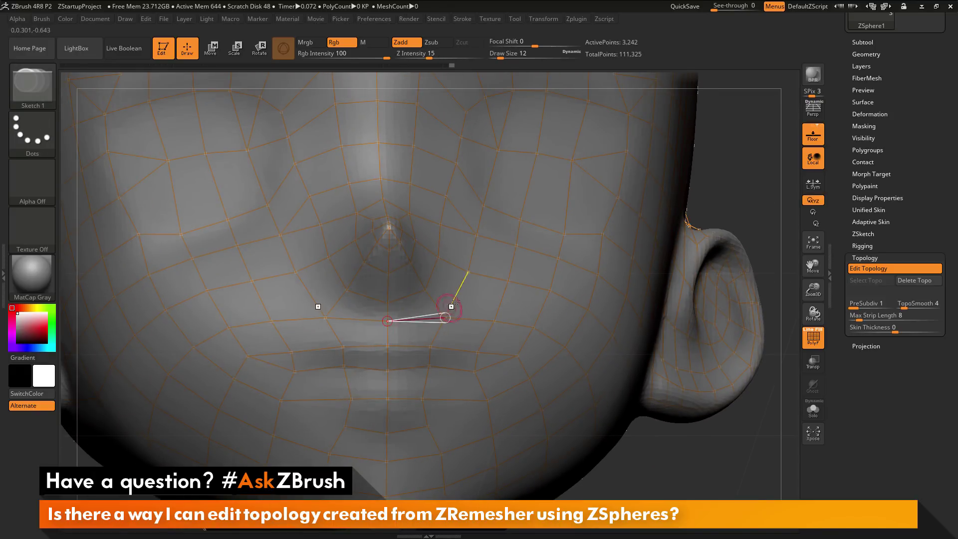
alt+drag(748, 195, 743, 142)
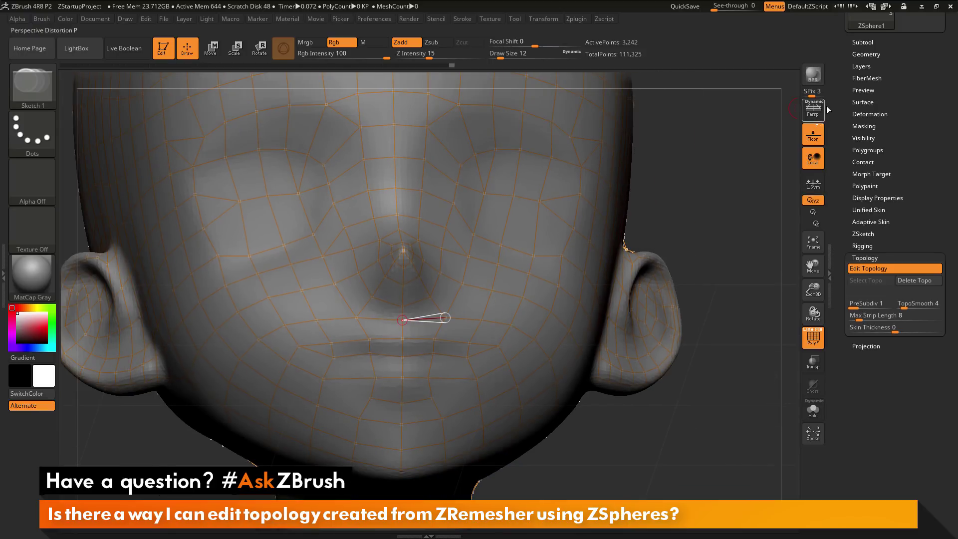
- Preview the adaptive skin again in isolation and check the corrected topology of the whole head
click(870, 268)
click(870, 222)
click(870, 233)
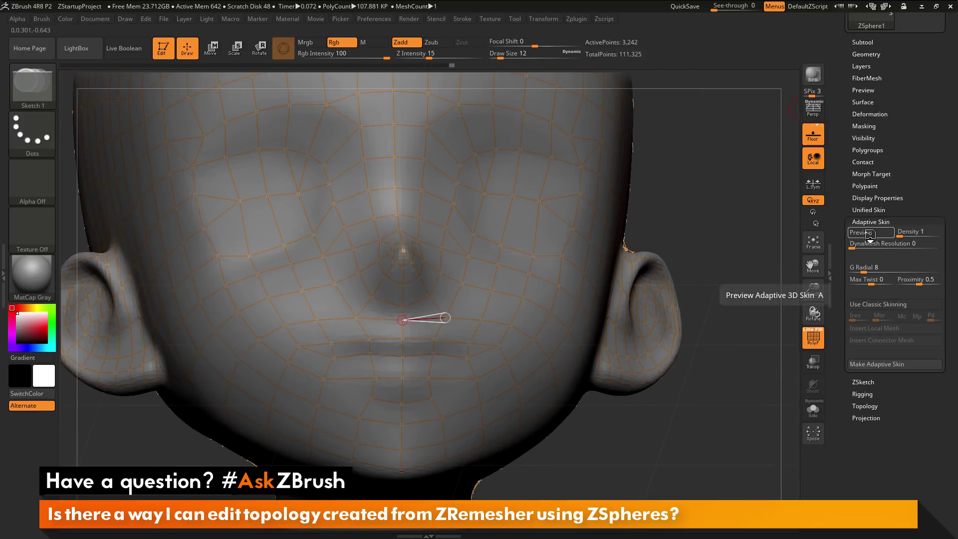
click(813, 410)
alt+drag(738, 376, 714, 314)
drag(700, 317, 689, 307)
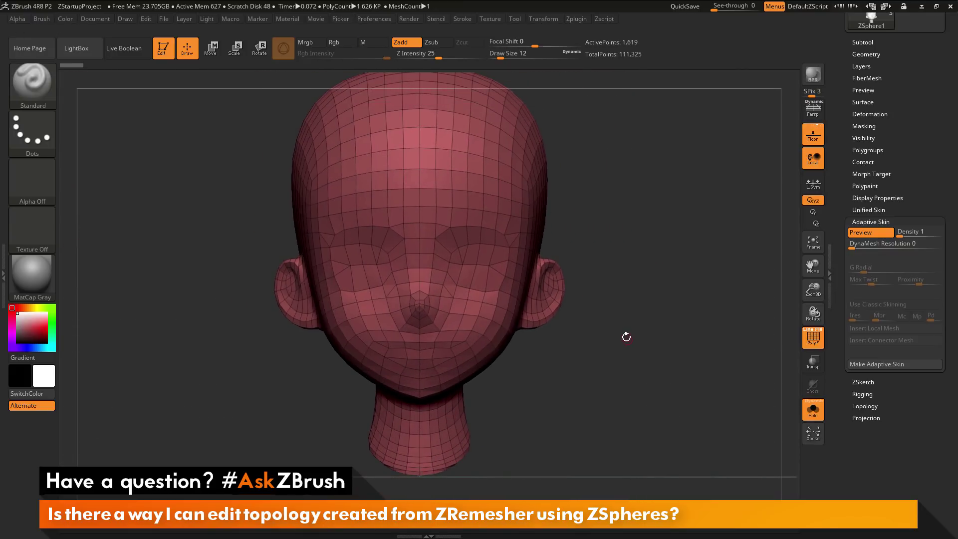
- Make an adaptive skin from the ZSphere and switch to the resulting mesh tool
click(890, 364)
drag(912, 129, 910, 200)
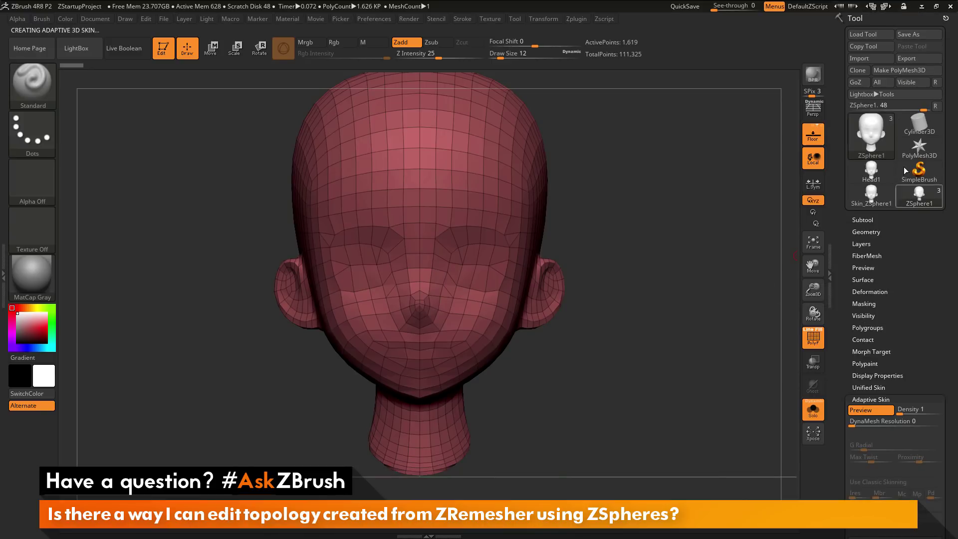
click(872, 200)
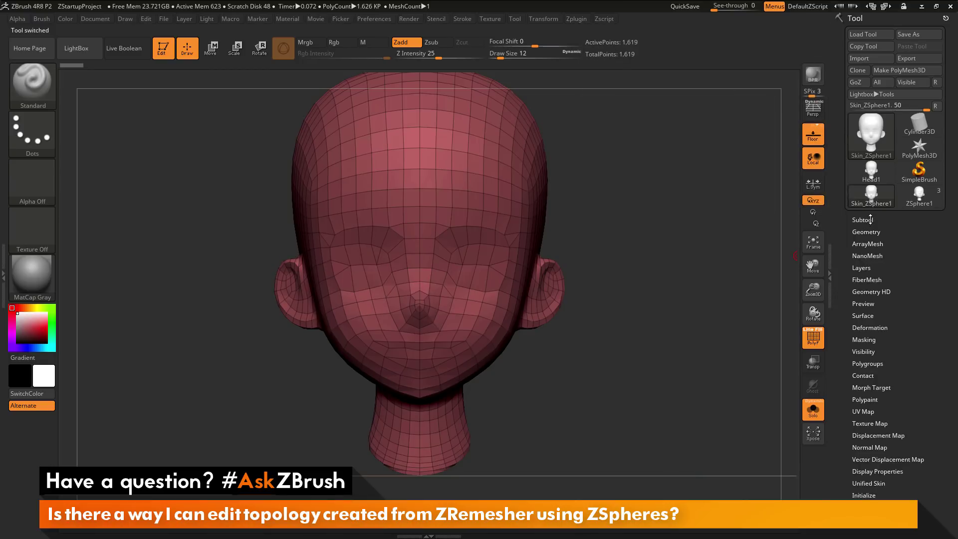
- Return to the ZSphere1 tool and append Skin_ZSphere1 as a new subtool
click(919, 195)
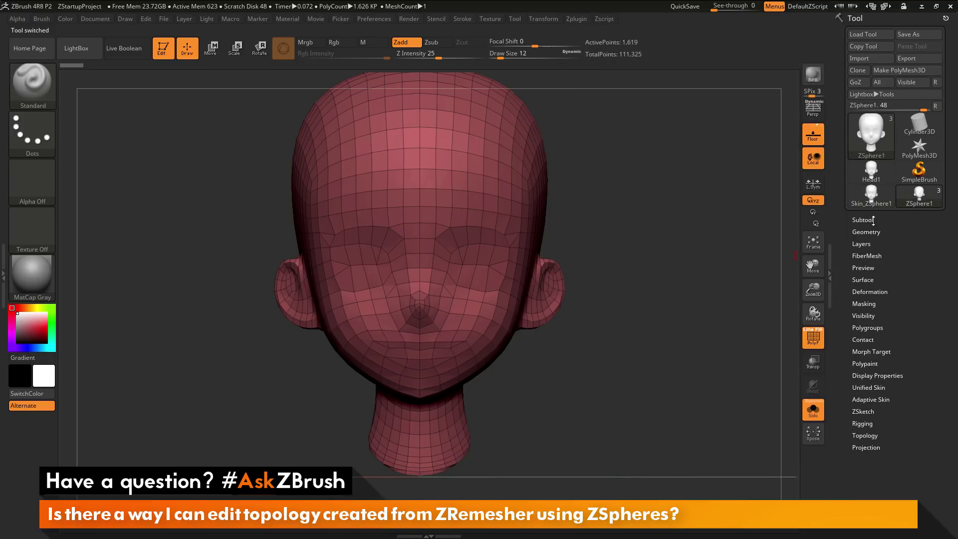
click(873, 219)
scroll(898, 349, down, 5)
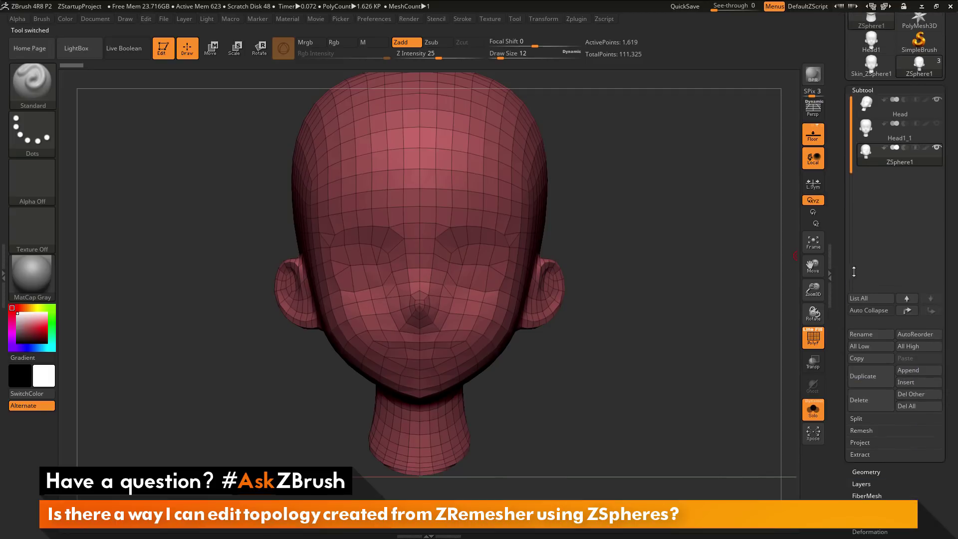
click(909, 371)
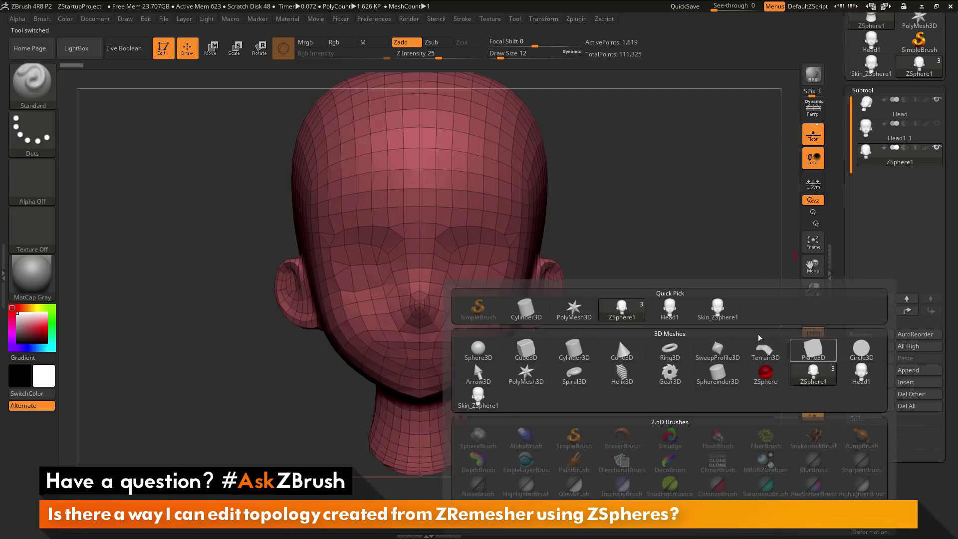
click(726, 314)
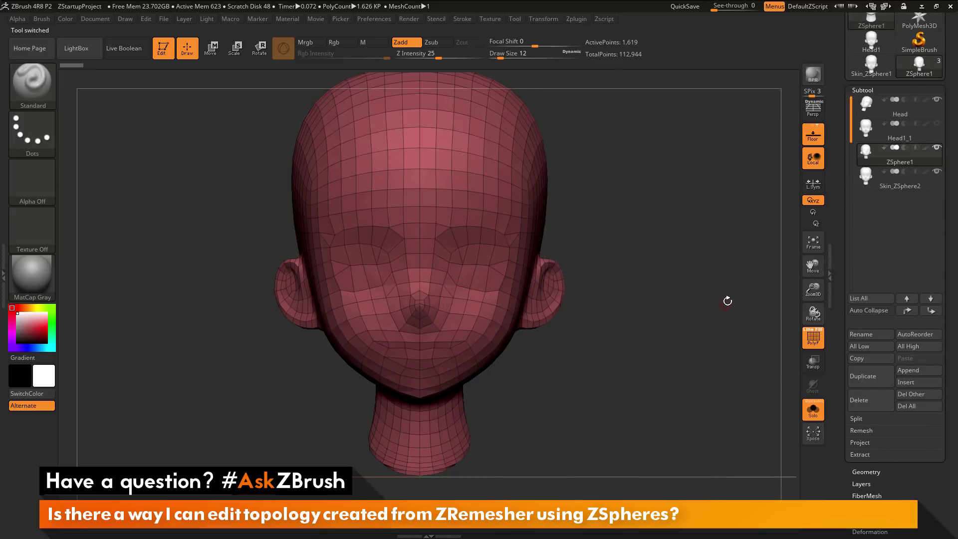
- Select the appended skin subtool, hide all other subtools and turn off Solo
click(904, 185)
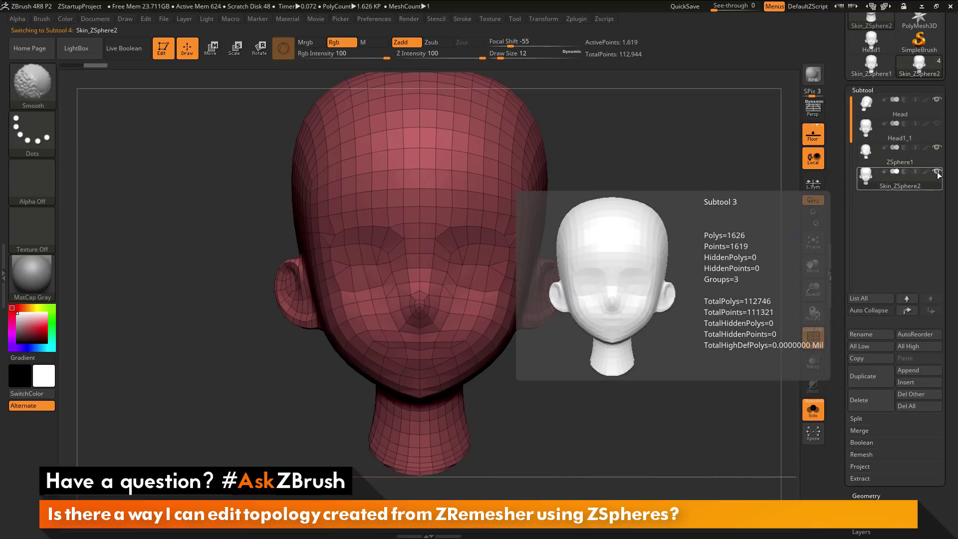
drag(778, 209, 687, 258)
click(813, 410)
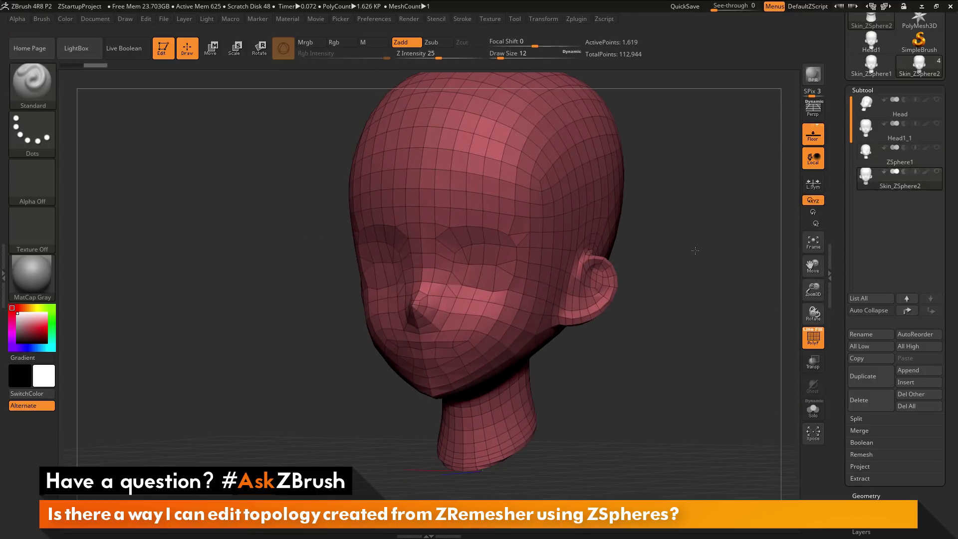
drag(696, 250, 671, 278)
mouse_move(937, 105)
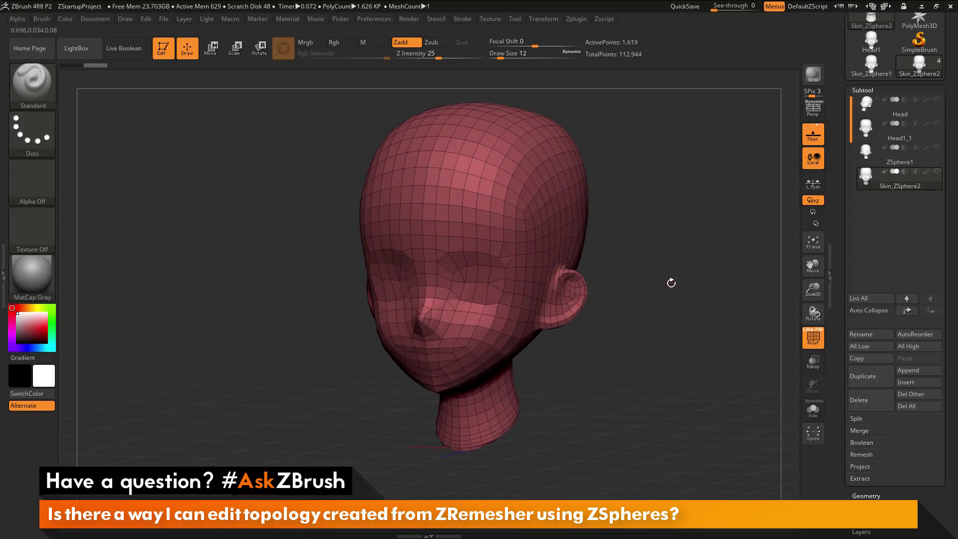
- Show the original Head subtool to compare it with the new skin, ending with the skin selected and Head hidden
click(936, 99)
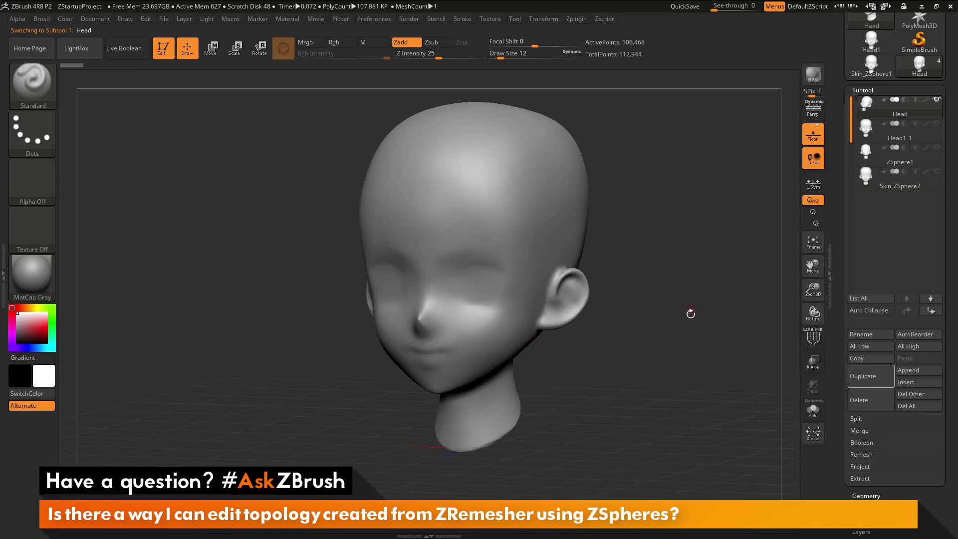
mouse_move(690, 314)
mouse_down()
mouse_move(729, 311)
mouse_move(703, 304)
mouse_up()
click(925, 186)
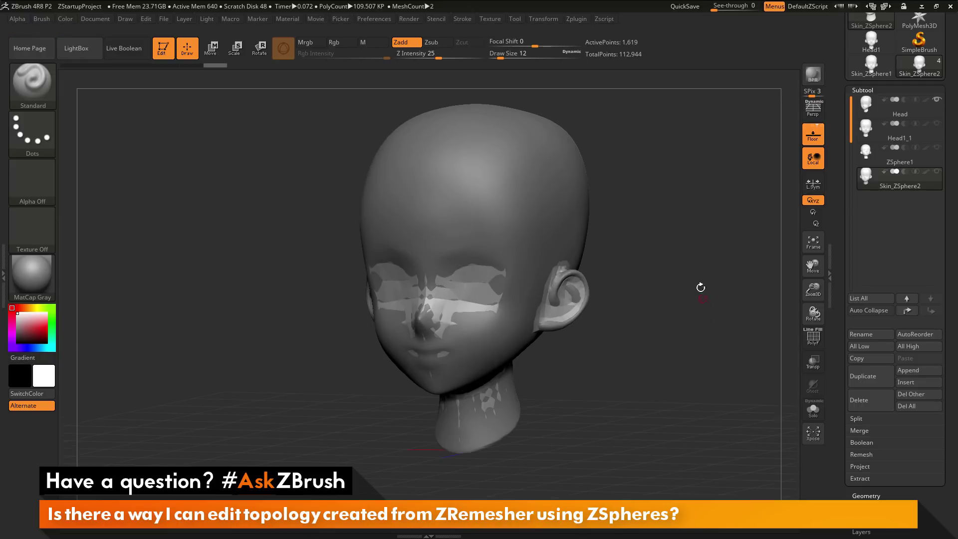
click(937, 101)
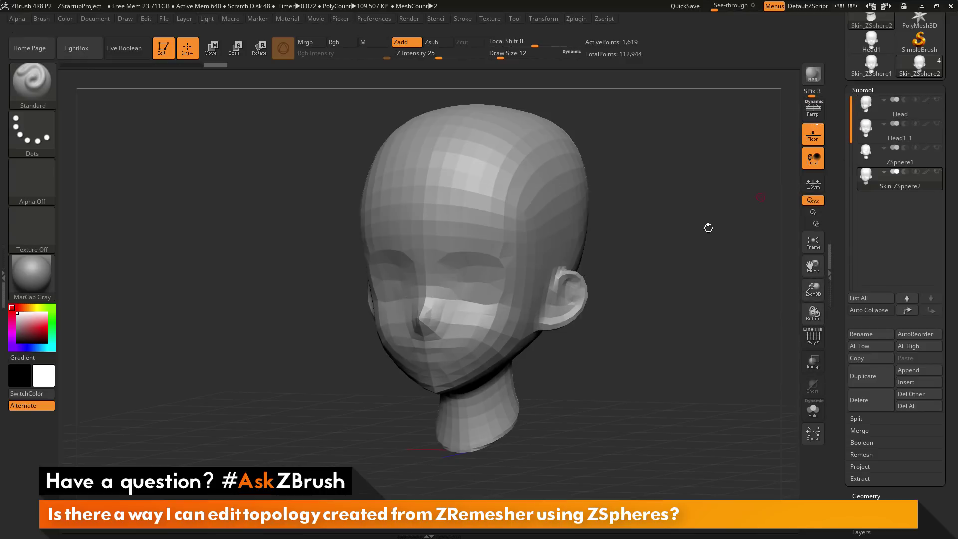
- Display the polygon wireframe on the new skin and examine the head's topology at an angle
shift+drag(738, 209, 694, 256)
key(shift+f)
drag(661, 336, 685, 347)
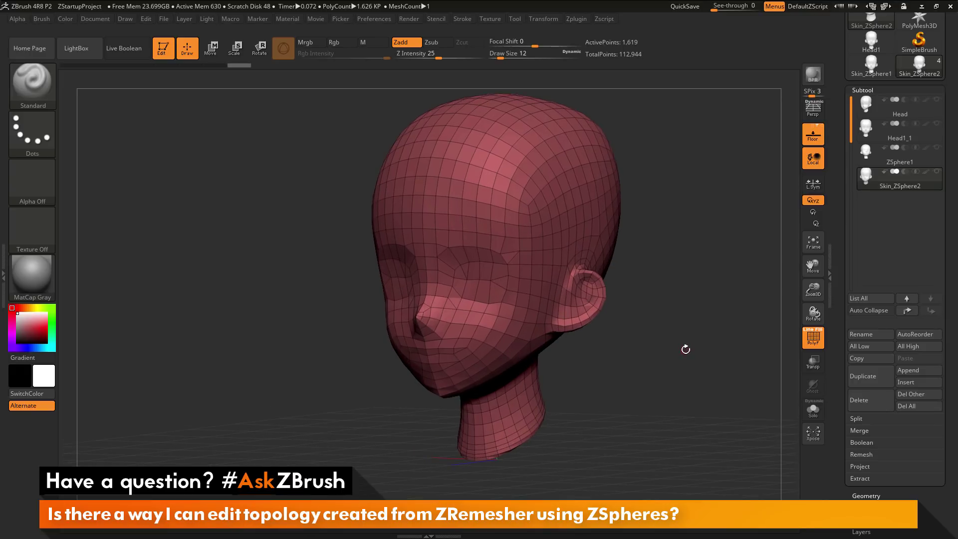